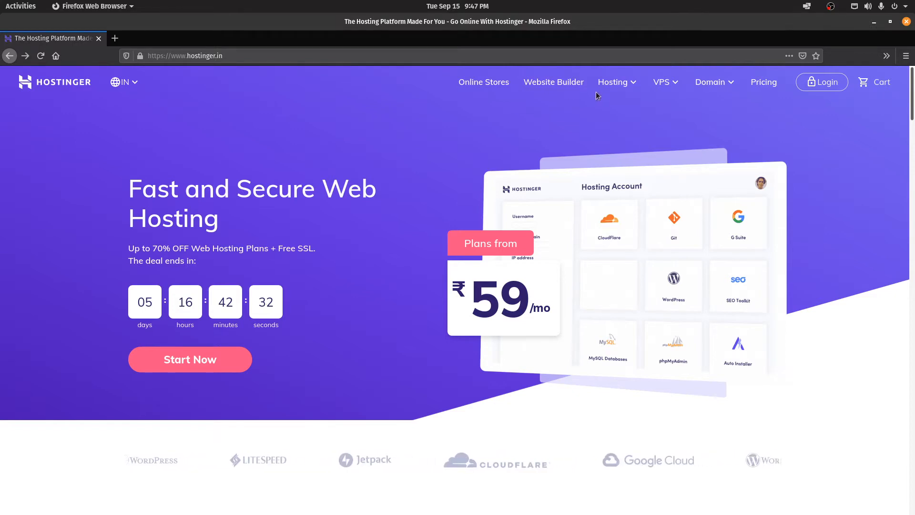
# Step: Go to the Shared Web Hosting plans from the Hosting menu in the top navigation
pyautogui.click(612, 83)
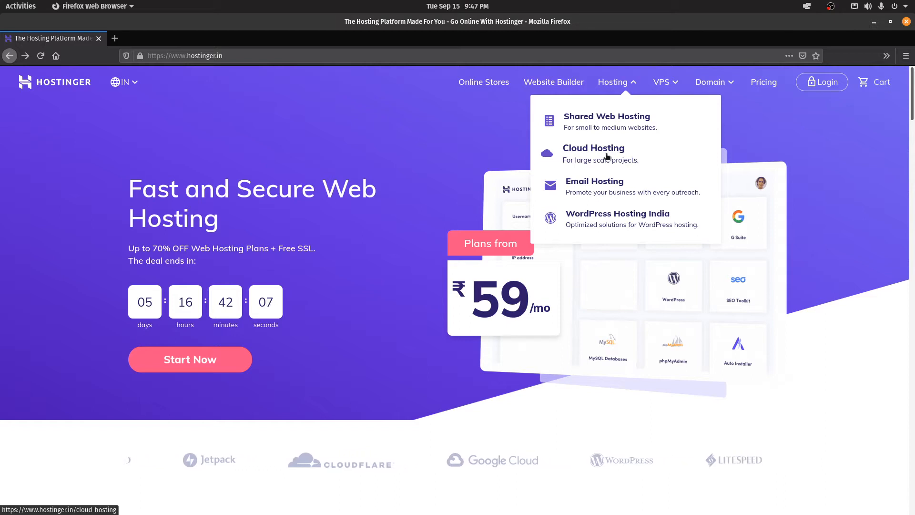
pyautogui.click(621, 124)
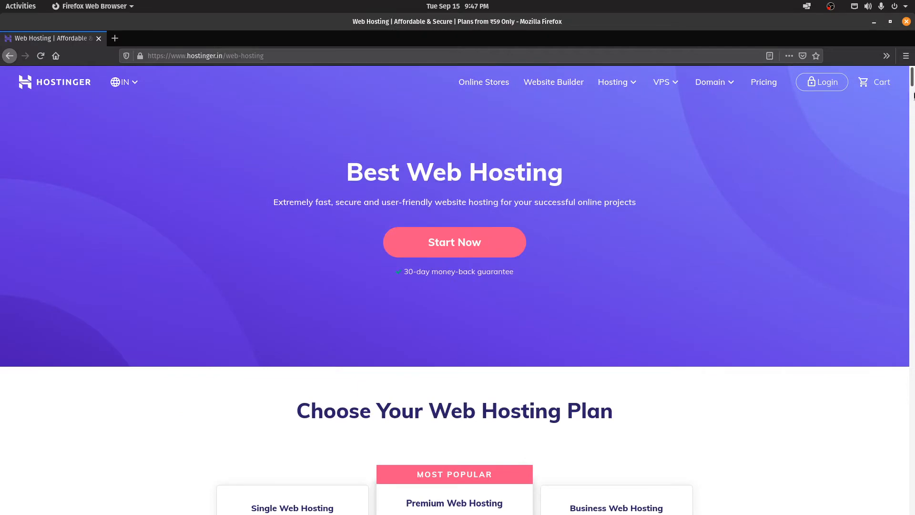
pyautogui.moveTo(913, 79); pyautogui.dragTo(913, 101)
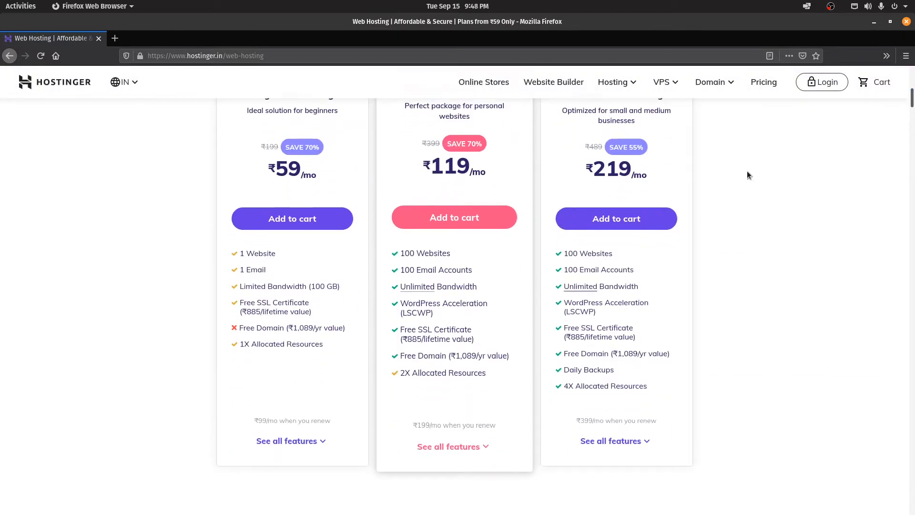
pyautogui.scroll(3, 396, 233)
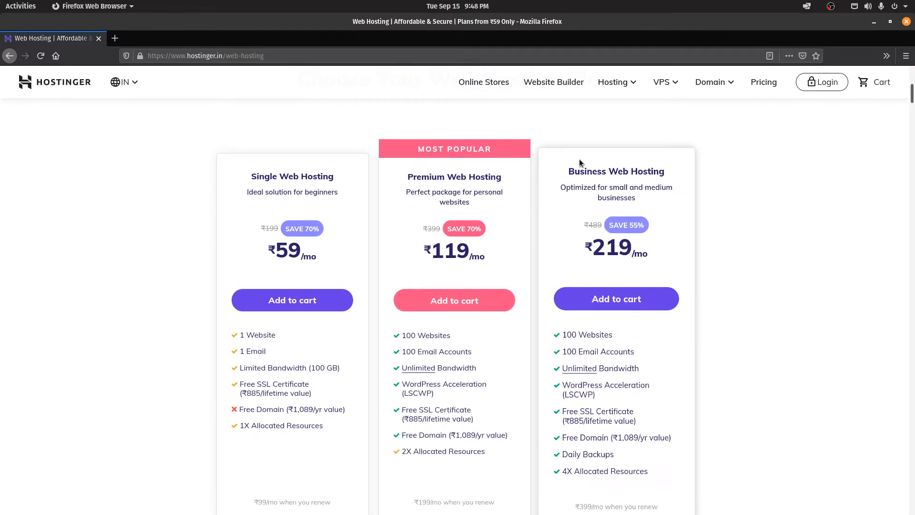
pyautogui.scroll(-5, 451, 333)
pyautogui.scroll(1, 451, 334)
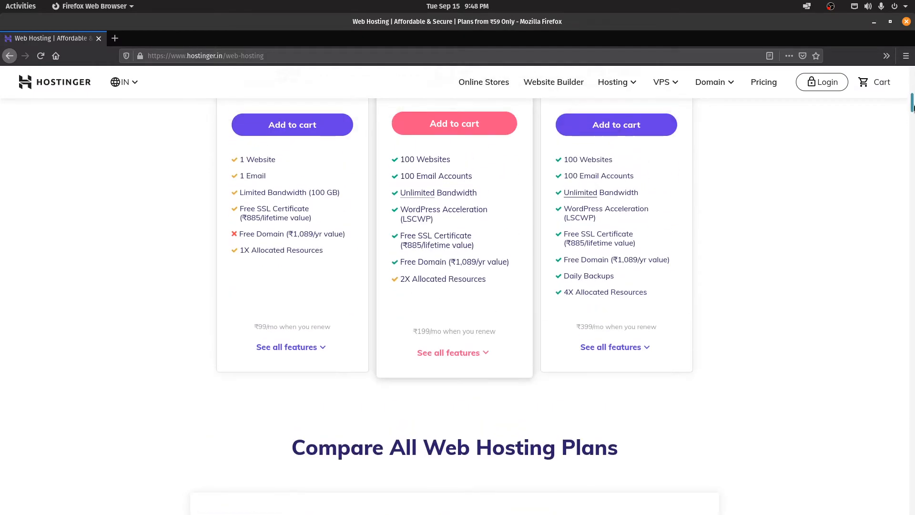
pyautogui.scroll(3, 443, 343)
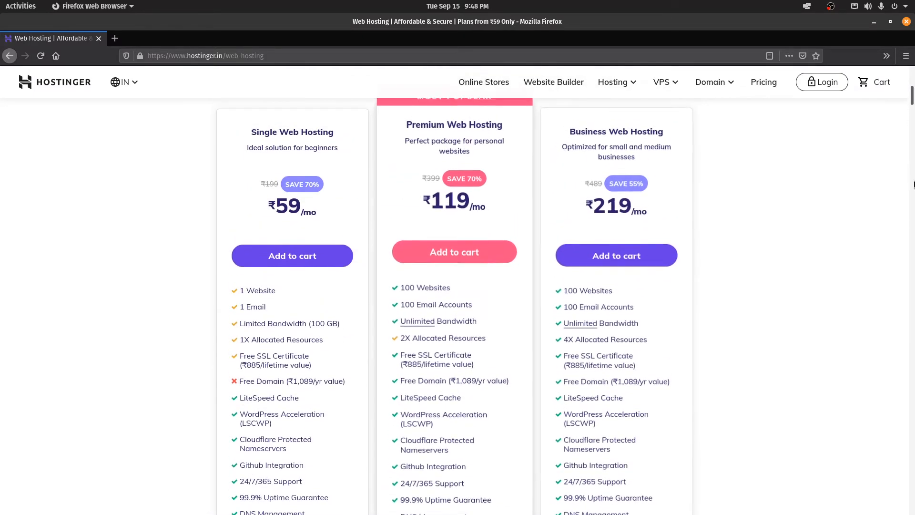
pyautogui.moveTo(911, 97); pyautogui.dragTo(912, 109)
pyautogui.scroll(5, 534, 185)
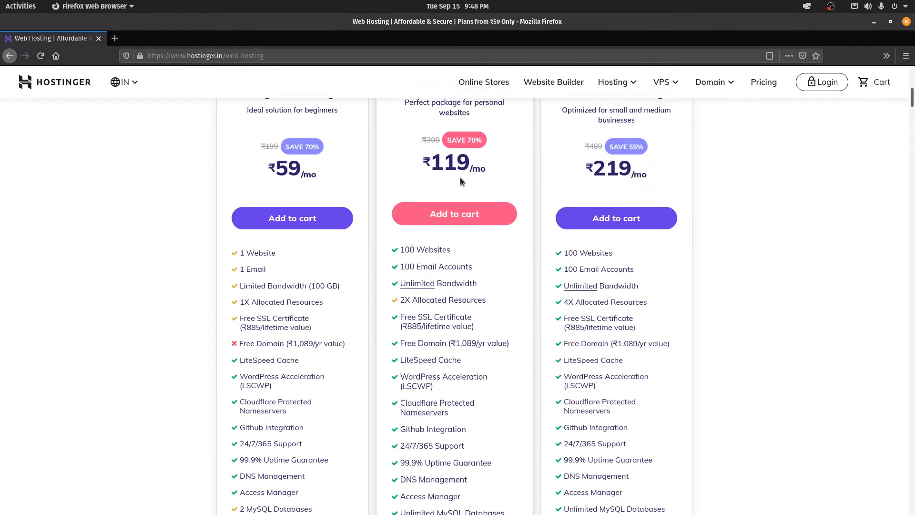
pyautogui.moveTo(912, 100); pyautogui.dragTo(911, 111)
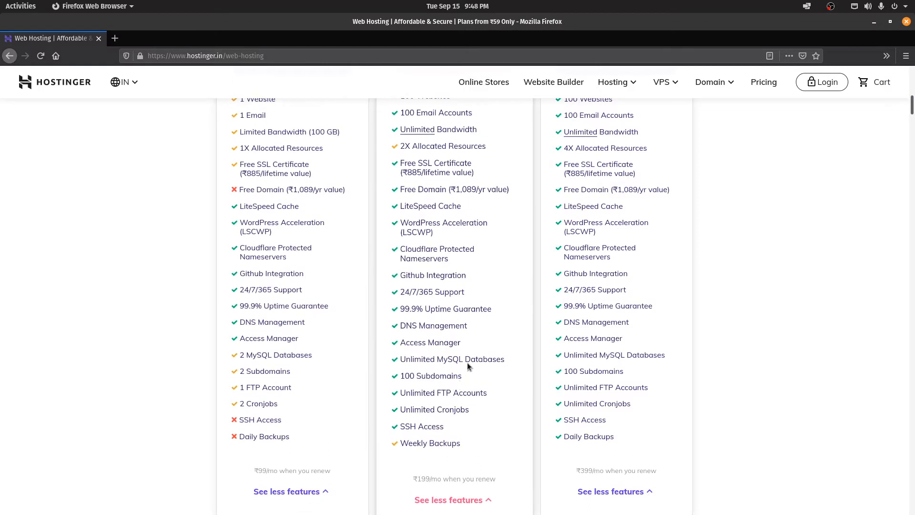
pyautogui.moveTo(474, 276); pyautogui.dragTo(399, 275)
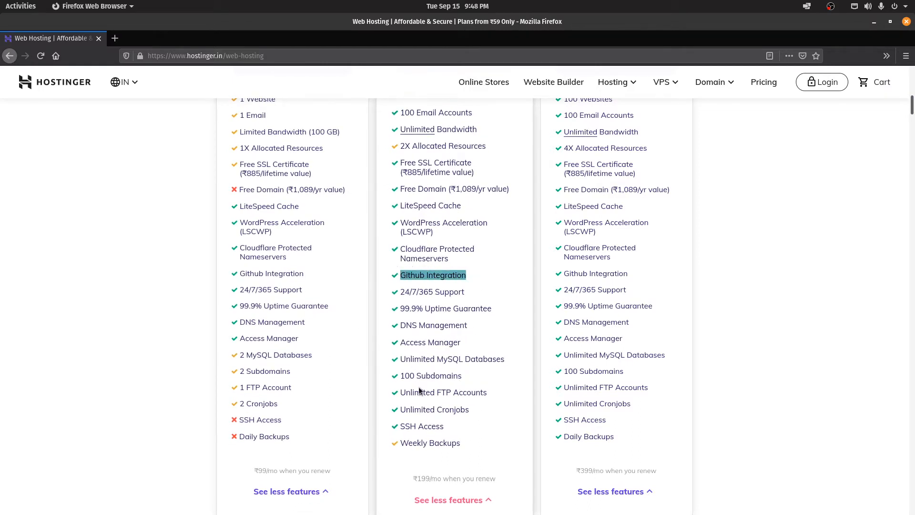
pyautogui.moveTo(446, 426); pyautogui.dragTo(398, 422)
pyautogui.click(98, 274)
pyautogui.scroll(1, 98, 275)
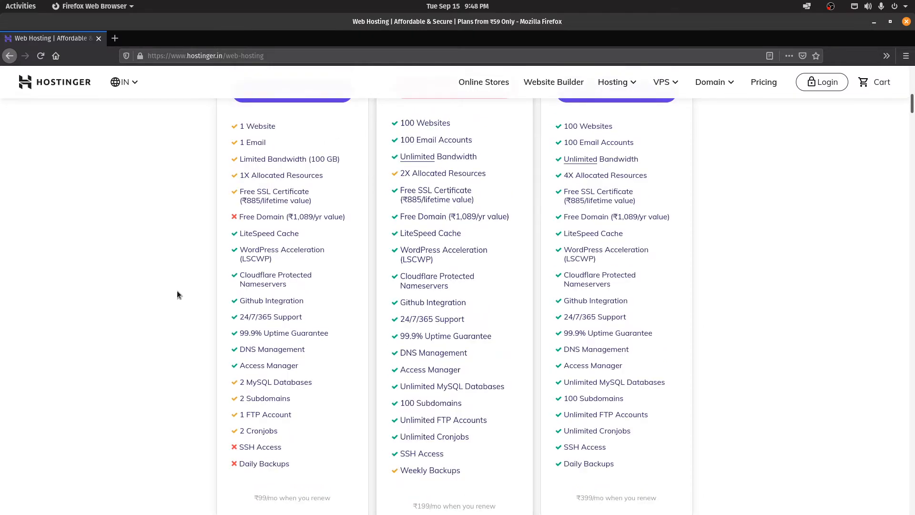
pyautogui.moveTo(240, 302); pyautogui.dragTo(296, 303)
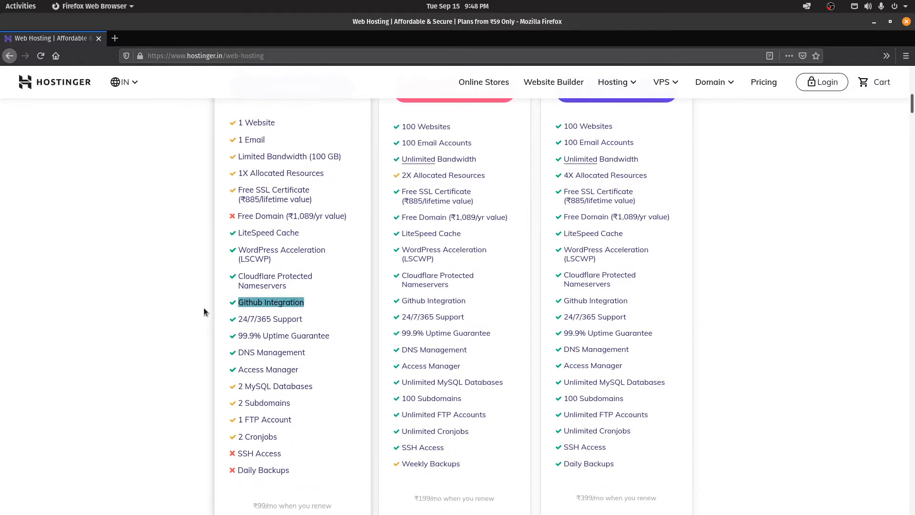
pyautogui.scroll(-2, 204, 315)
pyautogui.moveTo(237, 372); pyautogui.dragTo(284, 373)
pyautogui.scroll(1, 453, 374)
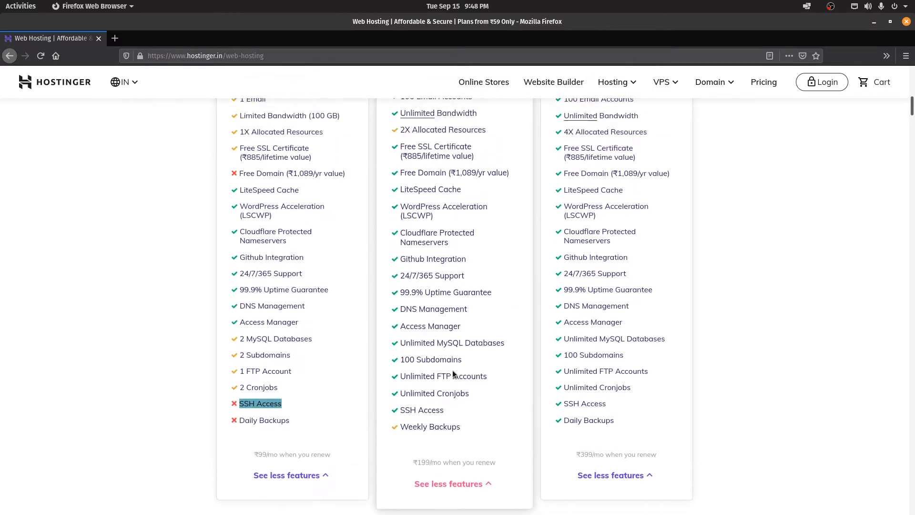
pyautogui.scroll(3, 450, 286)
pyautogui.scroll(-5, 442, 201)
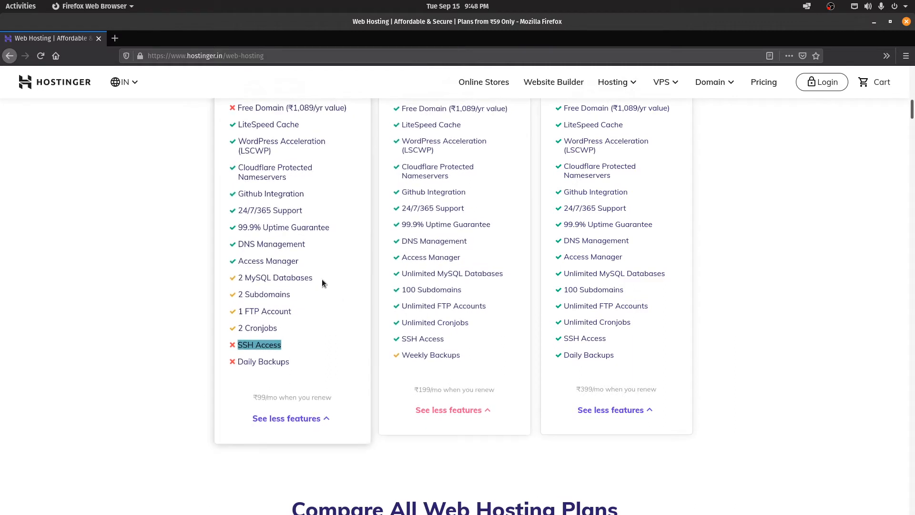
pyautogui.moveTo(322, 279); pyautogui.dragTo(235, 279)
pyautogui.moveTo(308, 298); pyautogui.dragTo(244, 286)
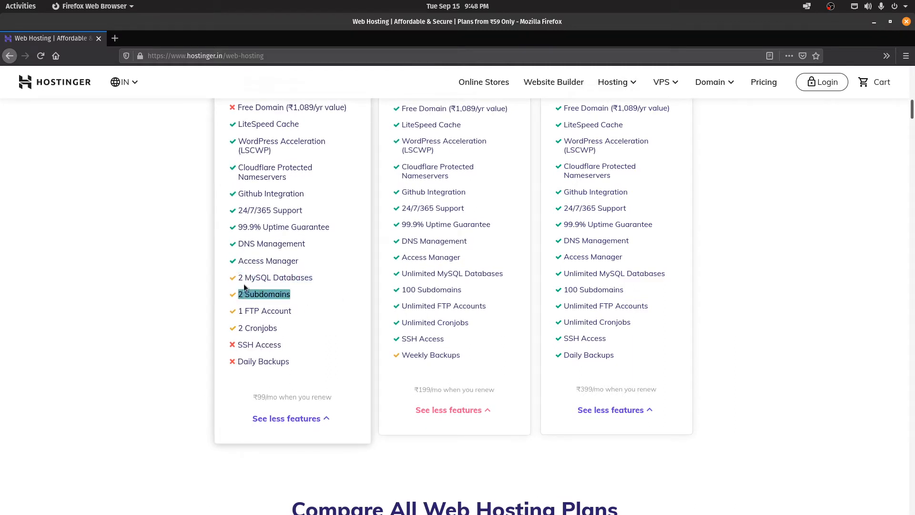
pyautogui.moveTo(296, 311); pyautogui.dragTo(237, 311)
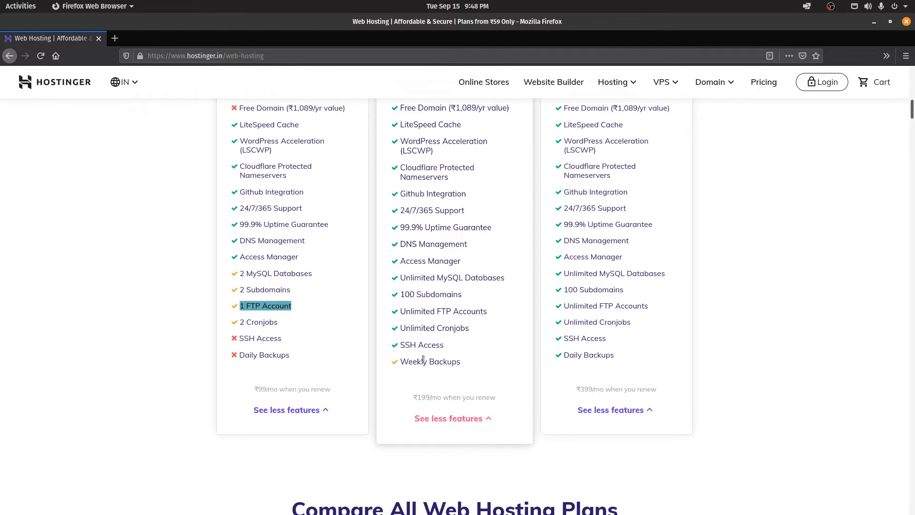
pyautogui.scroll(4, 433, 367)
pyautogui.scroll(2, 662, 290)
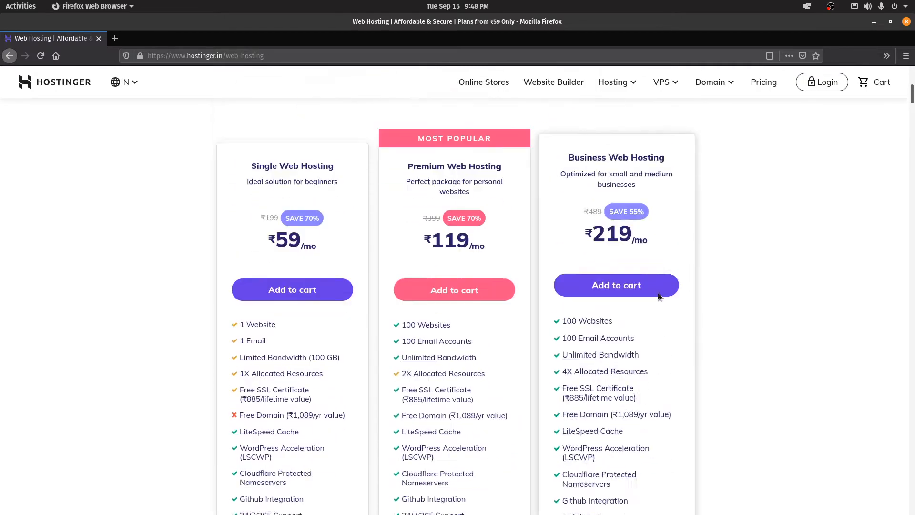
pyautogui.scroll(-10, 658, 292)
pyautogui.scroll(-2, 645, 297)
pyautogui.scroll(15, 615, 300)
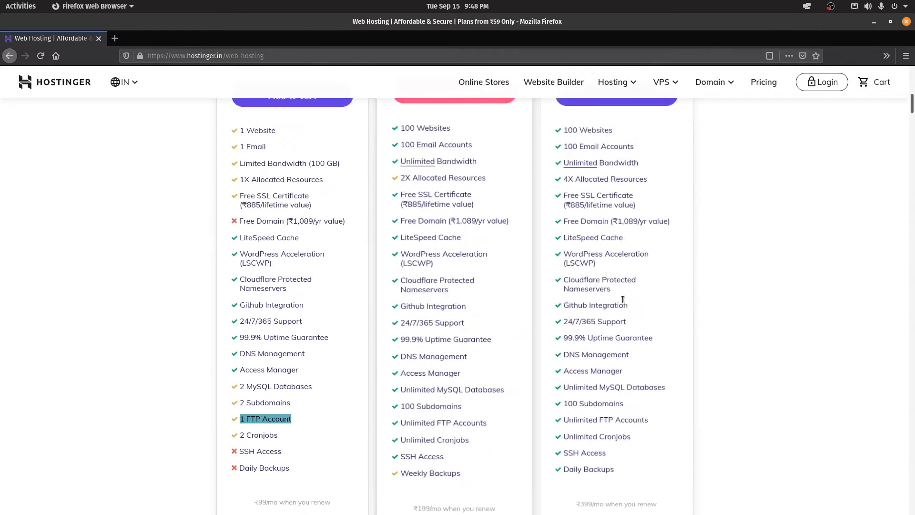
# Step: Add Premium Web Hosting to the cart with a 12-month billing period
pyautogui.click(436, 396)
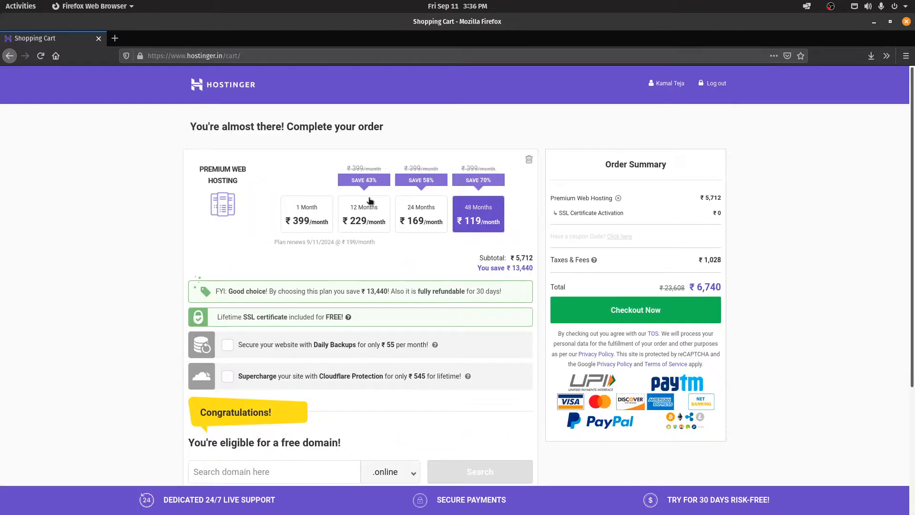
pyautogui.click(364, 213)
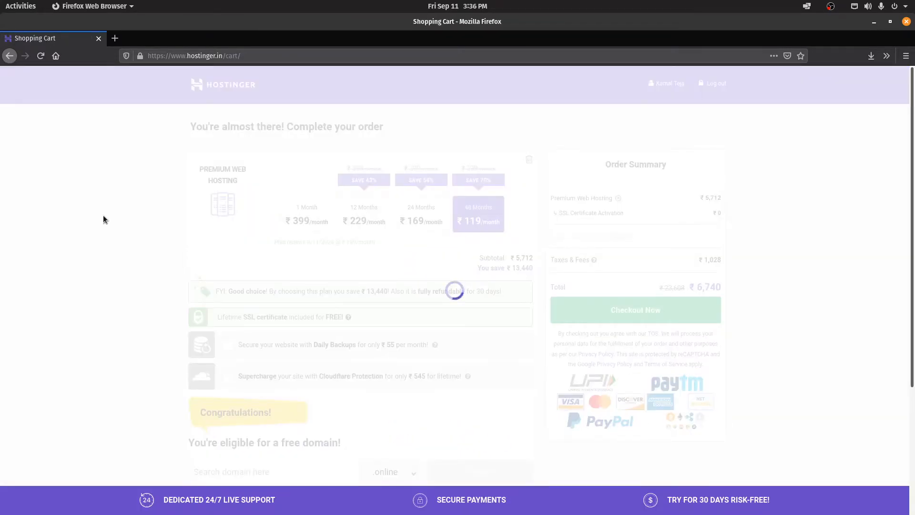
pyautogui.scroll(-3, 104, 219)
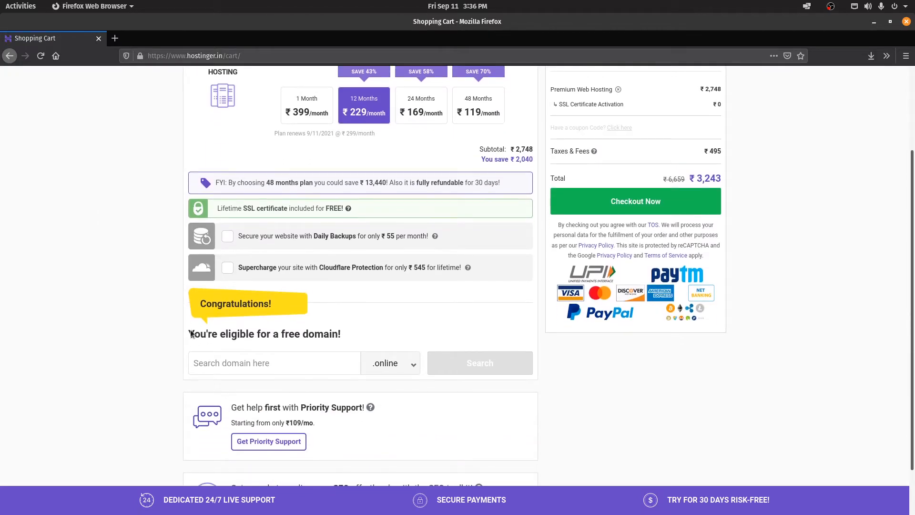
pyautogui.scroll(-2, 65, 374)
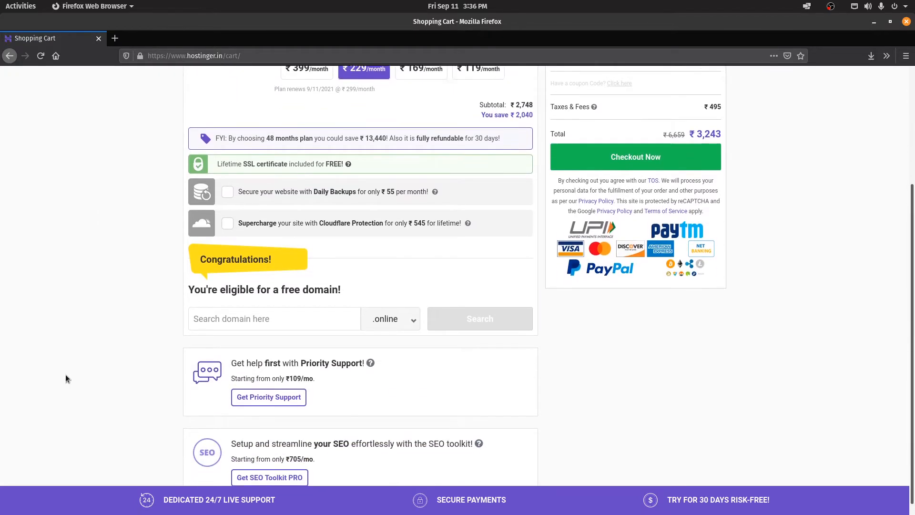
# Step: Claim the free domain packetcode with the .tech extension and proceed to checkout
pyautogui.click(232, 305)
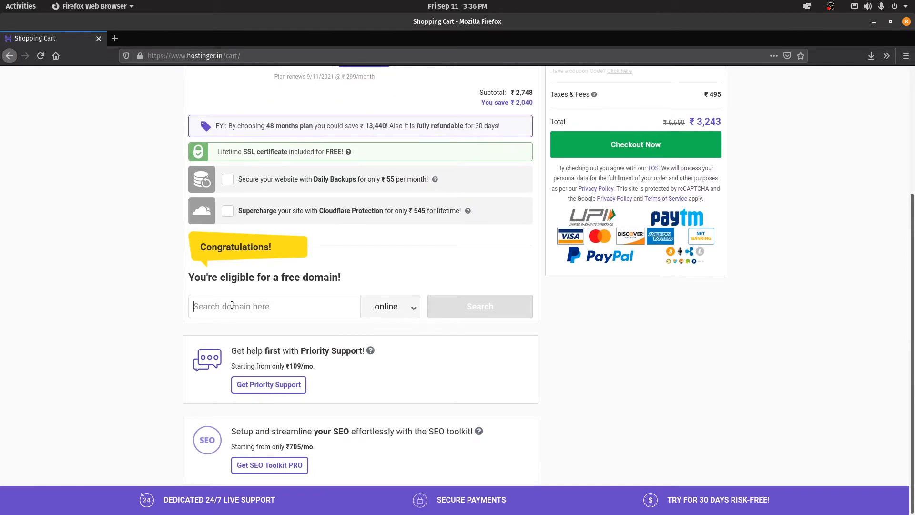
pyautogui.write('packetcode')
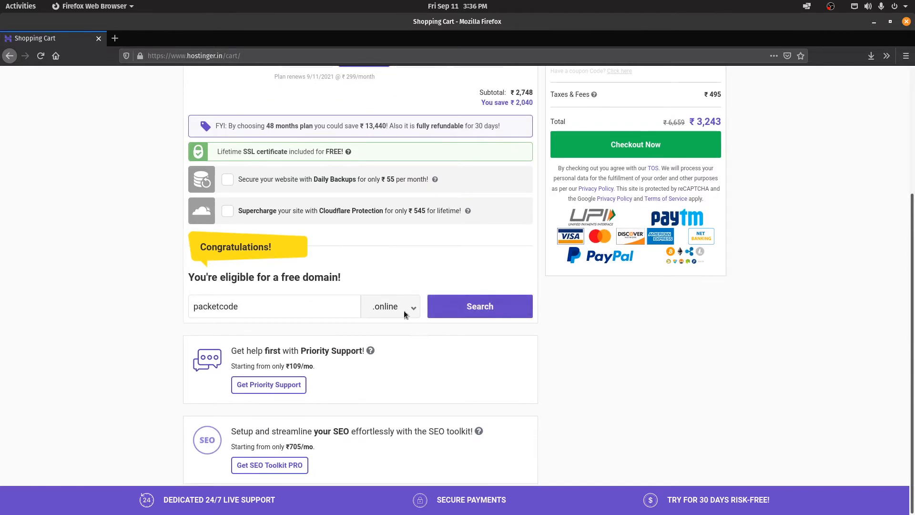
pyautogui.click(404, 312)
pyautogui.click(393, 105)
pyautogui.click(408, 310)
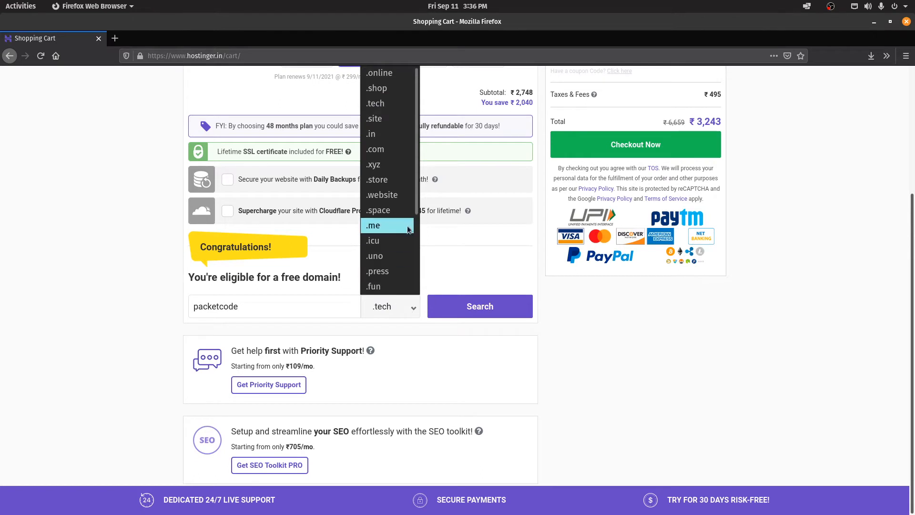
pyautogui.scroll(-1, 416, 215)
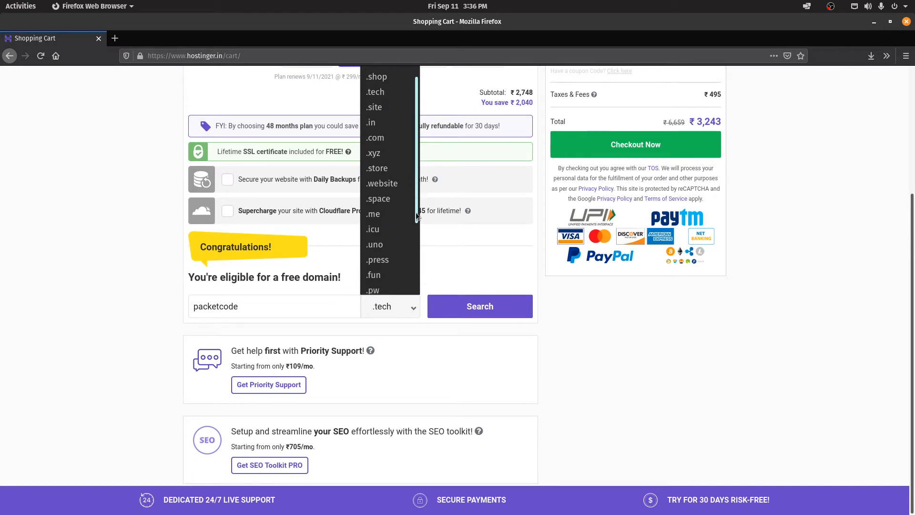
pyautogui.moveTo(417, 216); pyautogui.dragTo(419, 153)
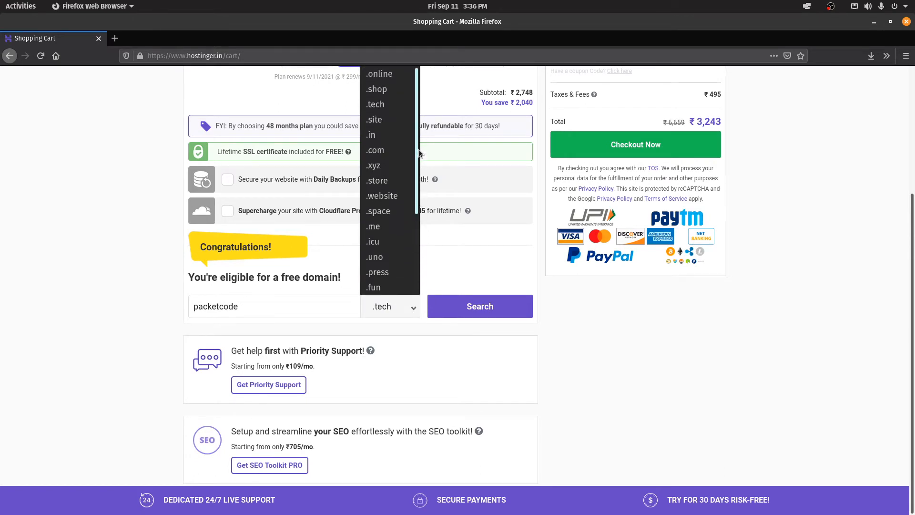
pyautogui.click(387, 105)
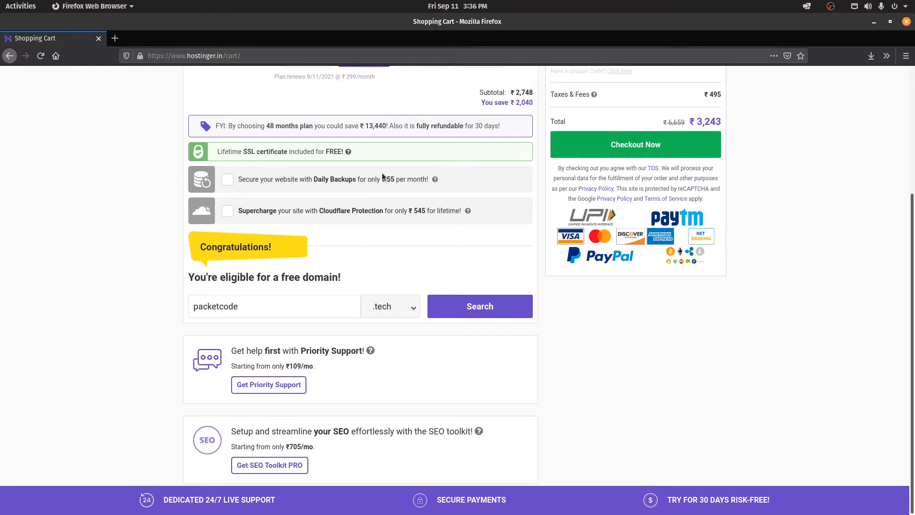
pyautogui.click(395, 298)
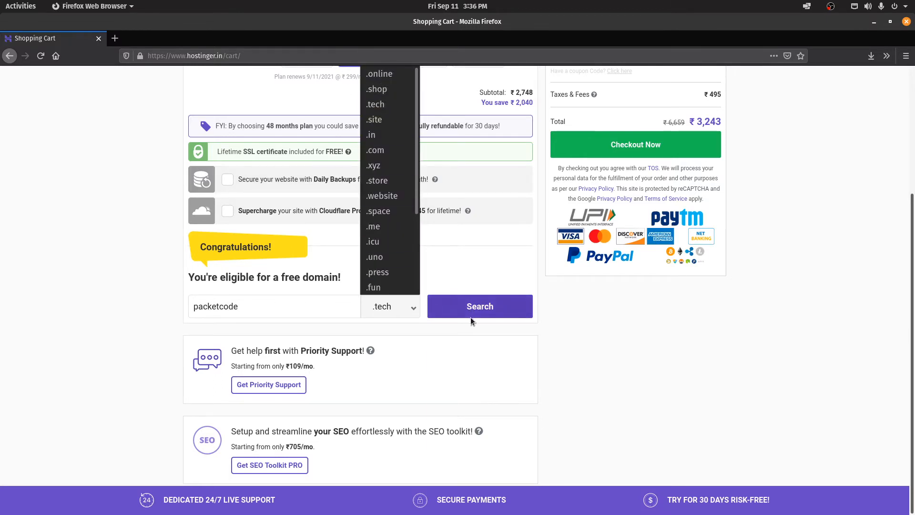
pyautogui.click(484, 336)
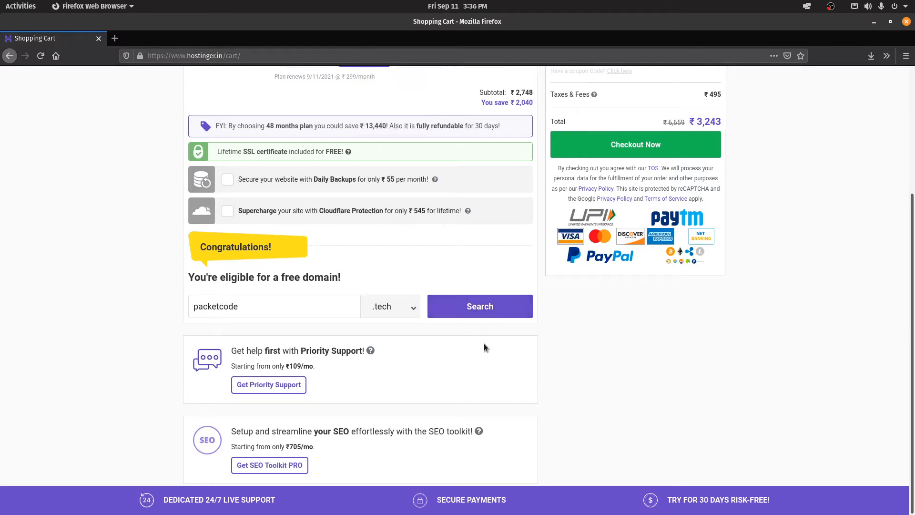
pyautogui.click(492, 309)
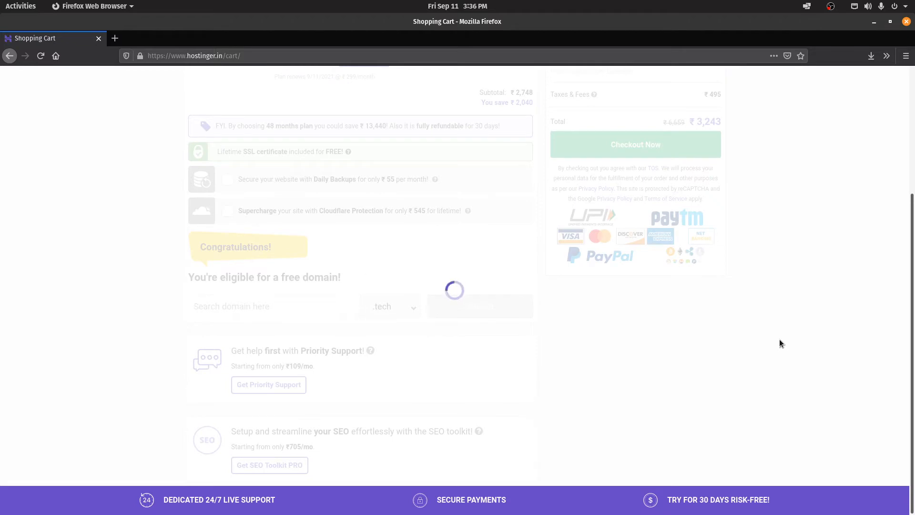
pyautogui.scroll(7, 779, 339)
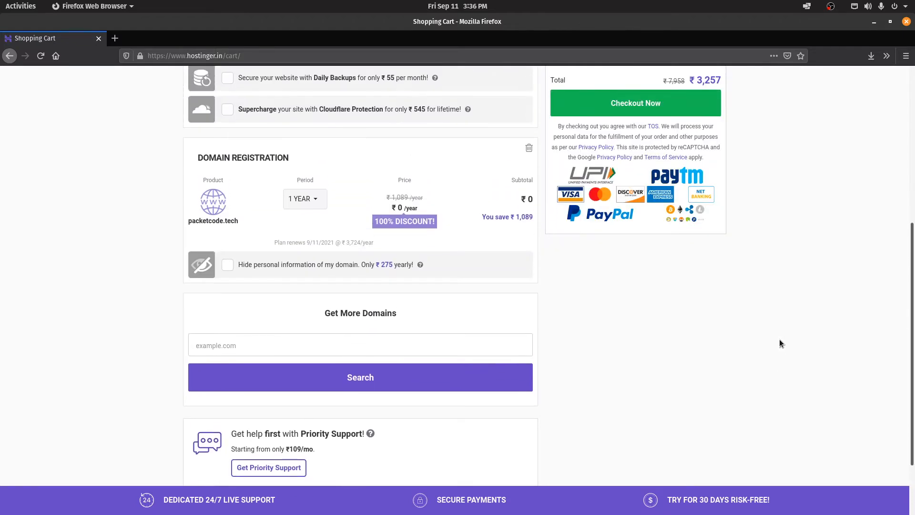
pyautogui.click(644, 341)
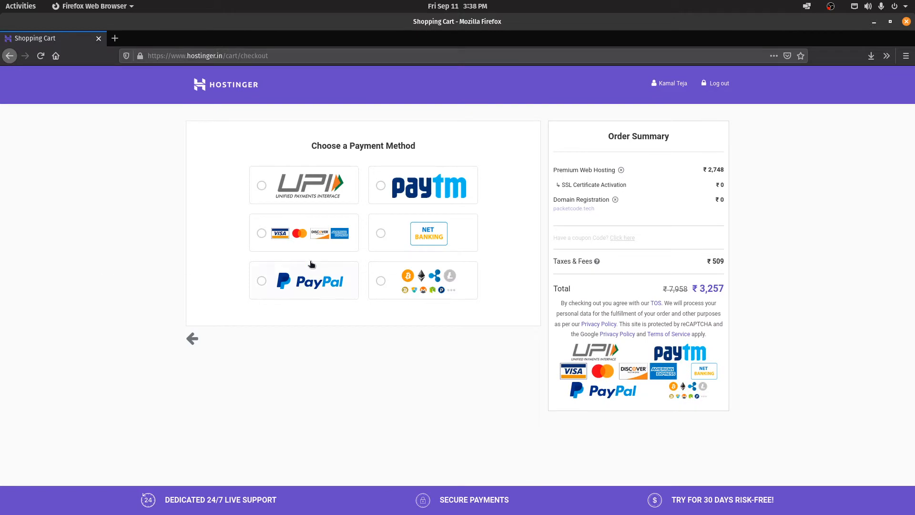
# Step: Choose card payment for the ₹3,257 hosting-and-domain order
pyautogui.click(307, 242)
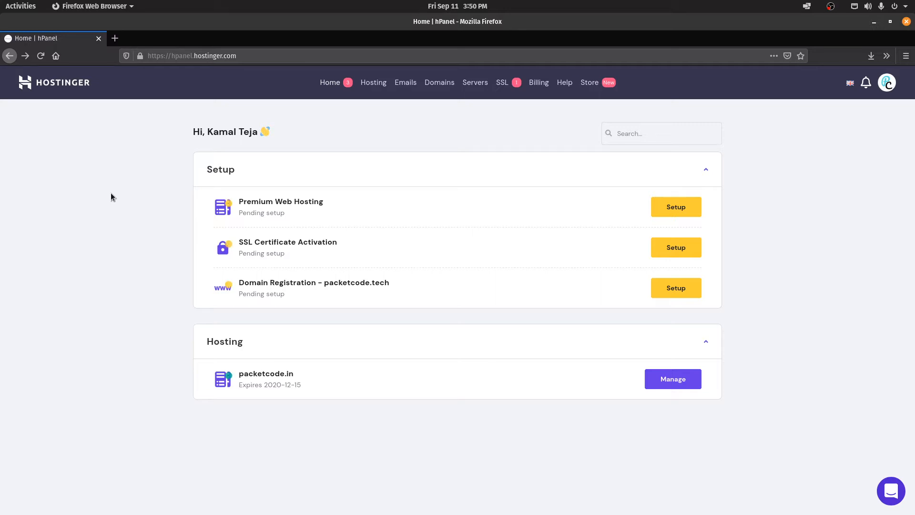
# Step: Start the Premium Web Hosting setup and select packetcode.tech as the website's domain
pyautogui.click(669, 206)
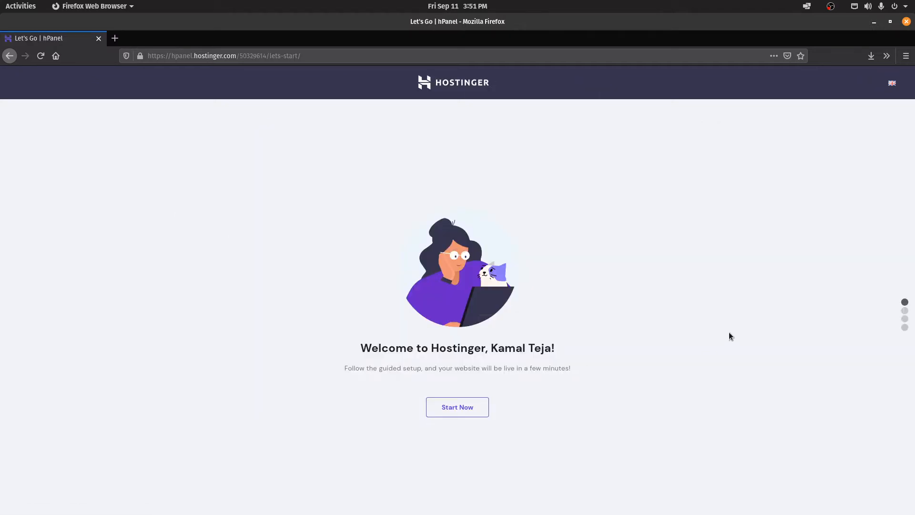
pyautogui.click(452, 410)
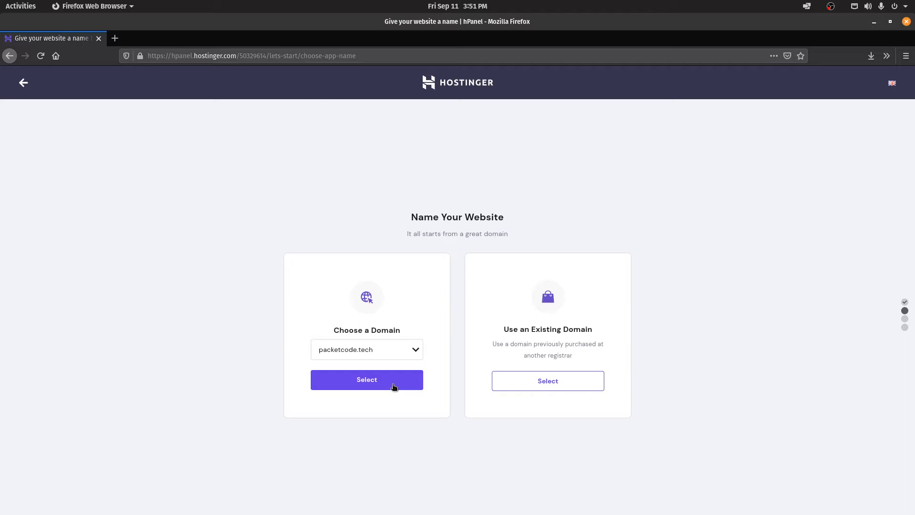
pyautogui.click(394, 386)
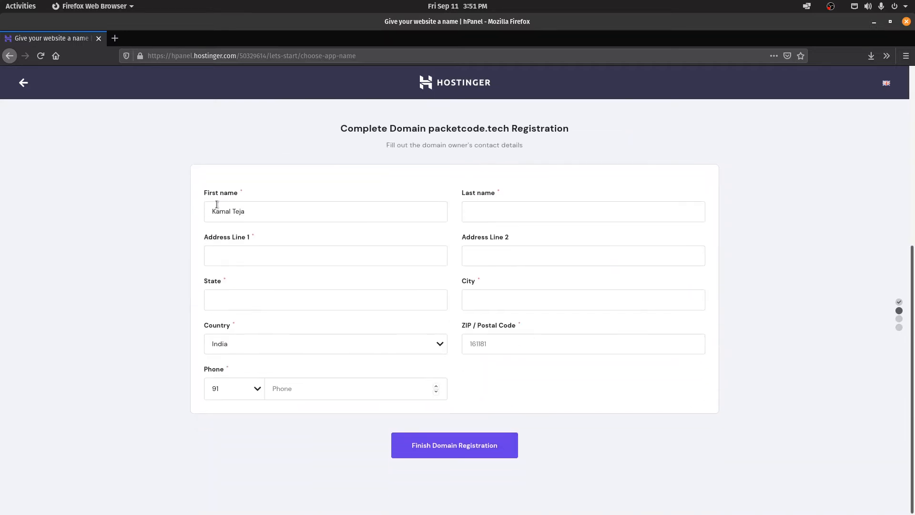
# Step: Fill in the domain owner's last name, address line, state, city, postal code and phone number
pyautogui.click(559, 210)
pyautogui.write('Tips')
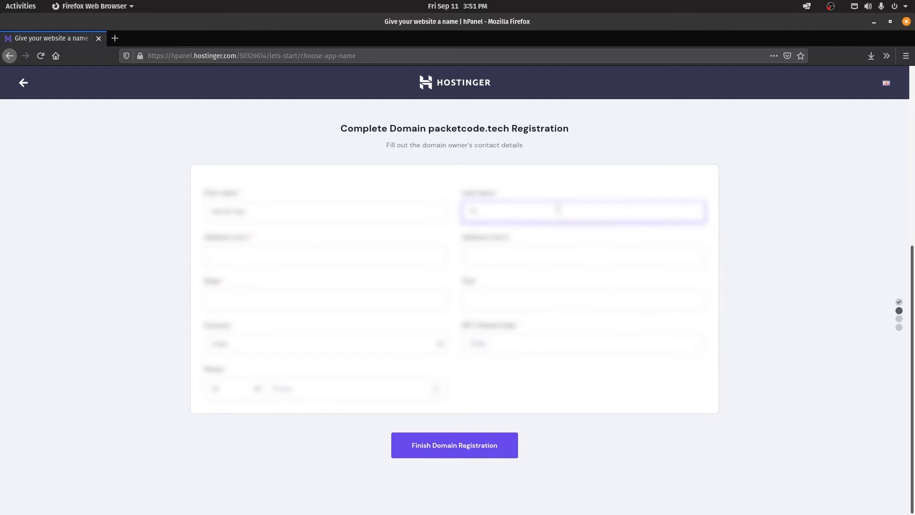
pyautogui.click(352, 258)
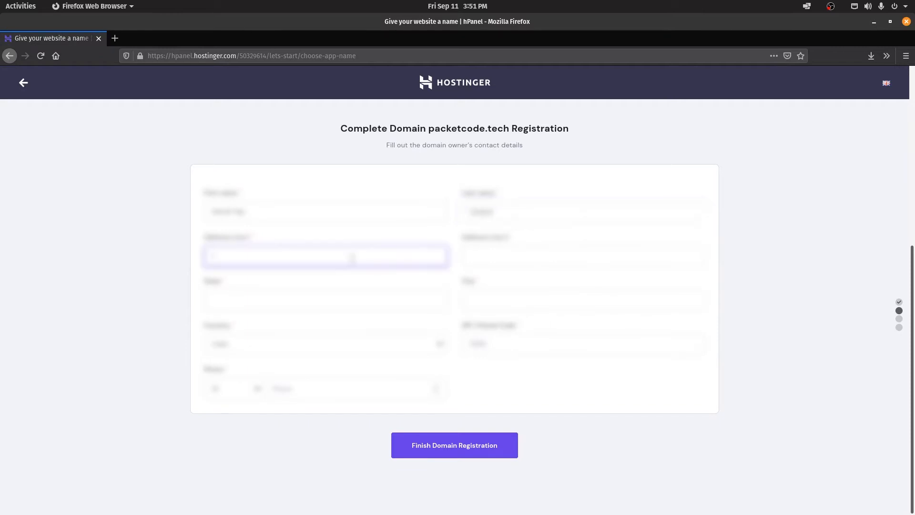
pyautogui.write('Nagar')
pyautogui.click(294, 299)
pyautogui.write('Telangana')
pyautogui.click(509, 303)
pyautogui.write('Hyderabad')
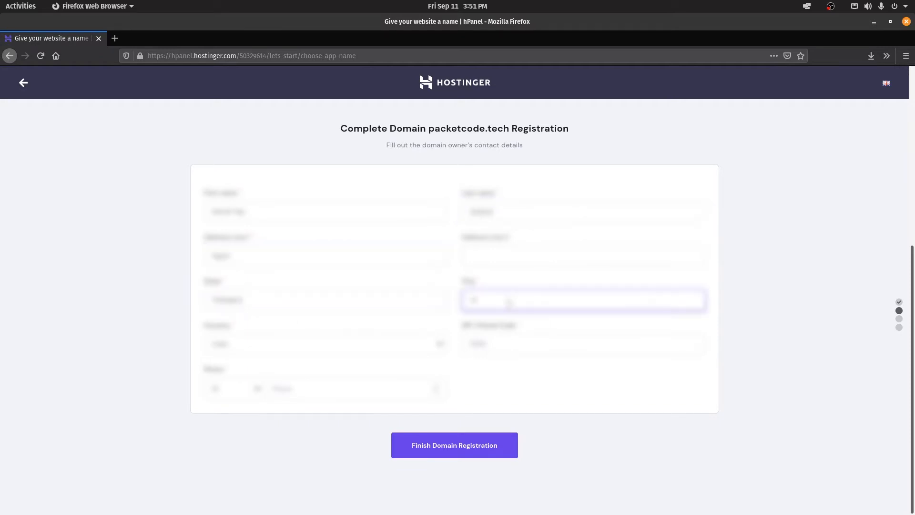
pyautogui.click(484, 339)
pyautogui.write('500001')
pyautogui.click(345, 394)
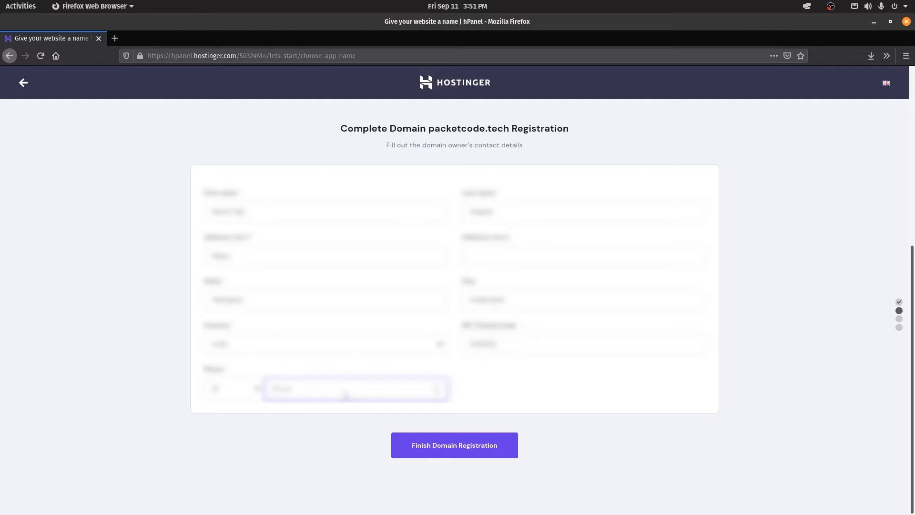
pyautogui.write('9876543210')
# Step: Submit the domain registration, choose to build a new website, and skip the platform choice
pyautogui.click(448, 450)
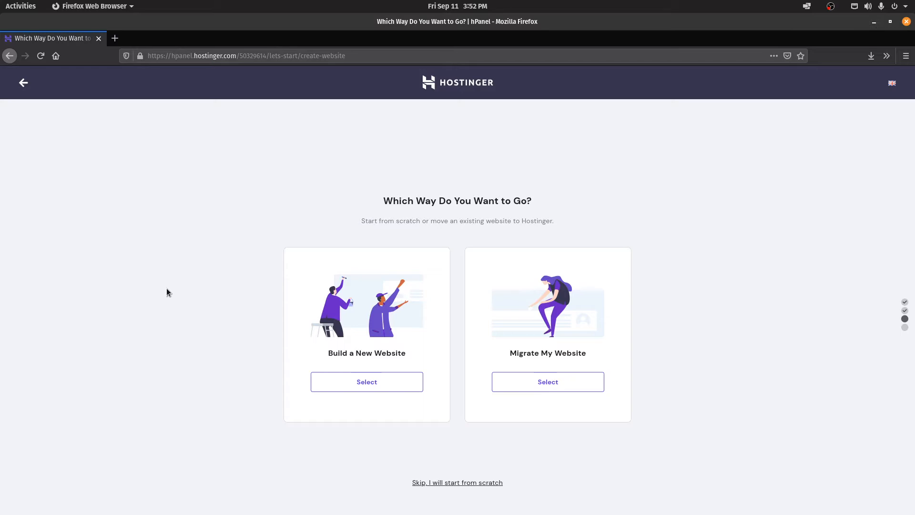
pyautogui.click(390, 387)
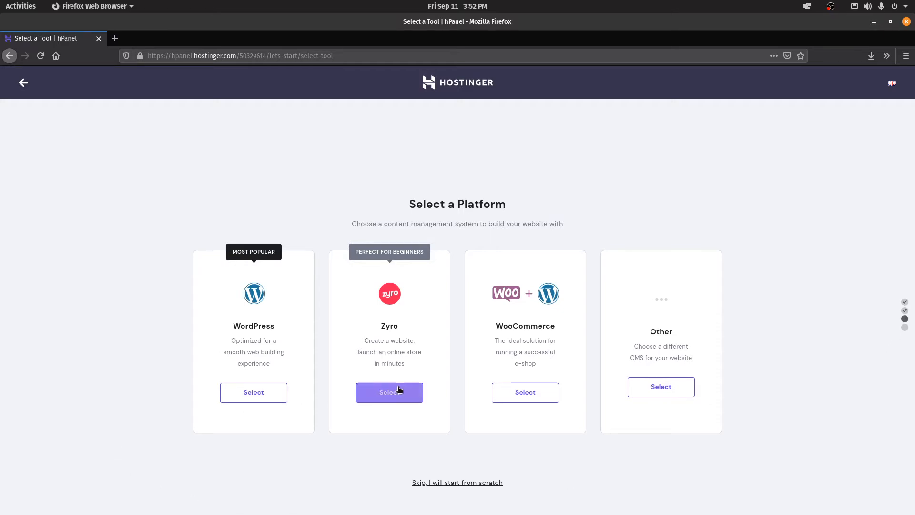
pyautogui.click(452, 483)
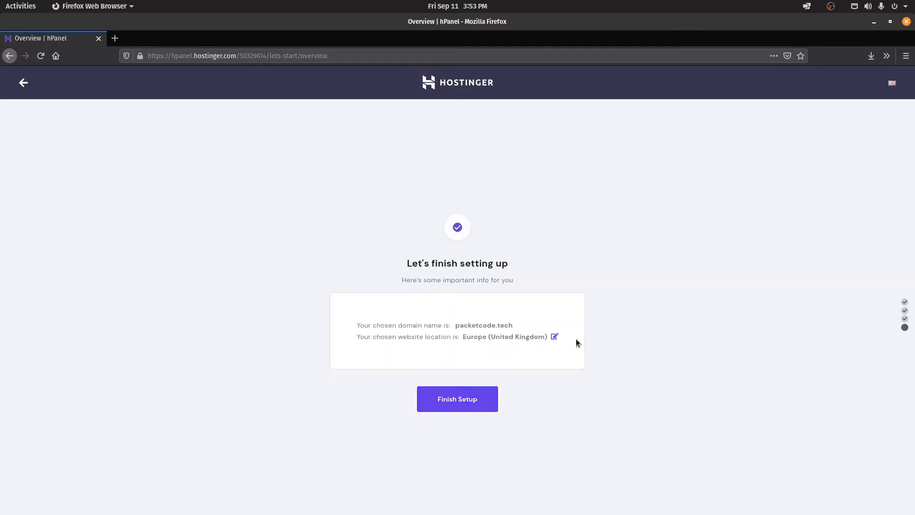
# Step: Keep Europe (United Kingdom) as the server location and finish the setup
pyautogui.click(553, 337)
pyautogui.click(503, 285)
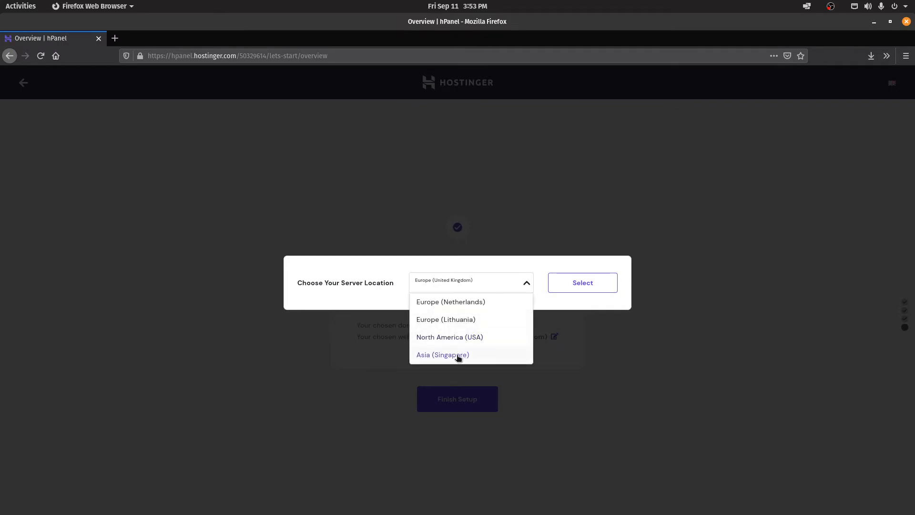
pyautogui.click(729, 389)
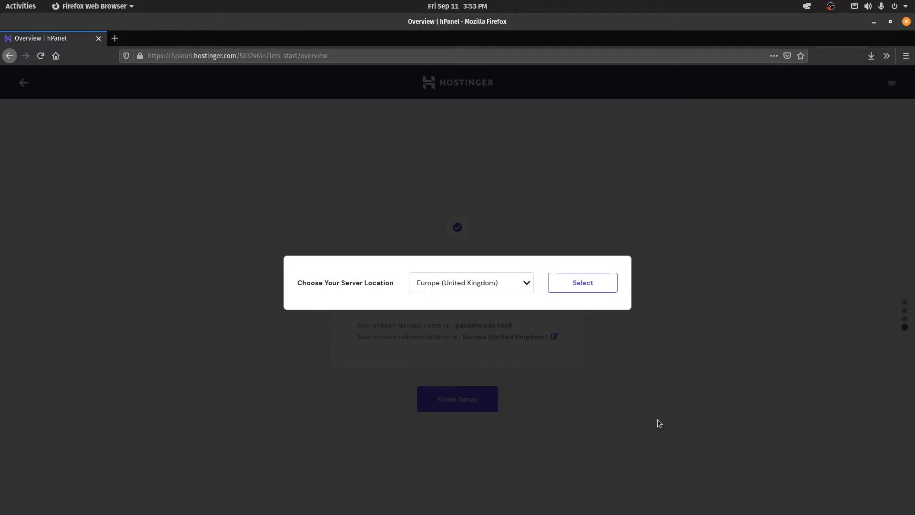
pyautogui.click(599, 284)
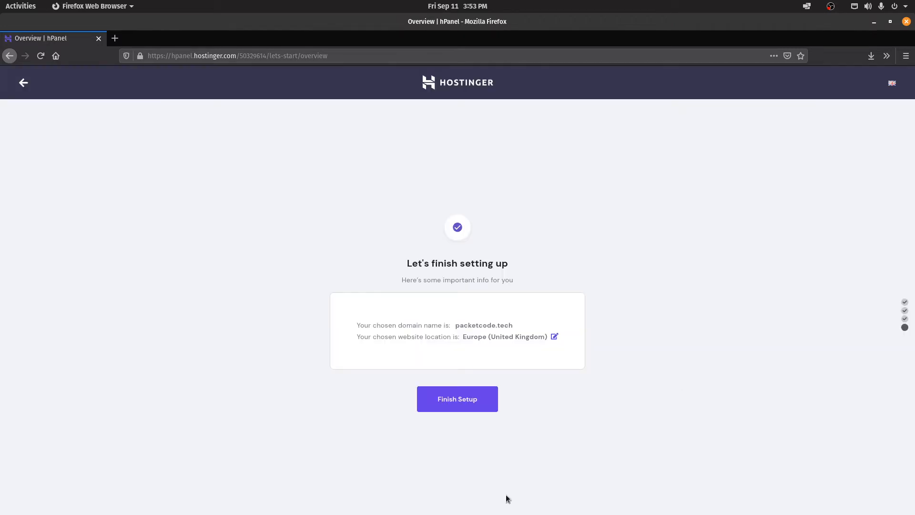
pyautogui.click(453, 405)
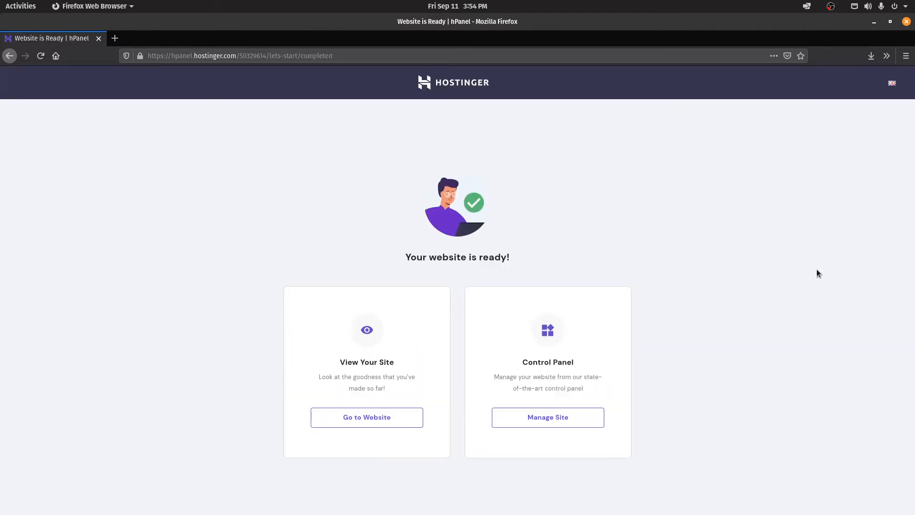
# Step: Open the website preview and the site's control panel in new tabs
pyautogui.rightClick(368, 427)
pyautogui.click(438, 283)
pyautogui.click(561, 416)
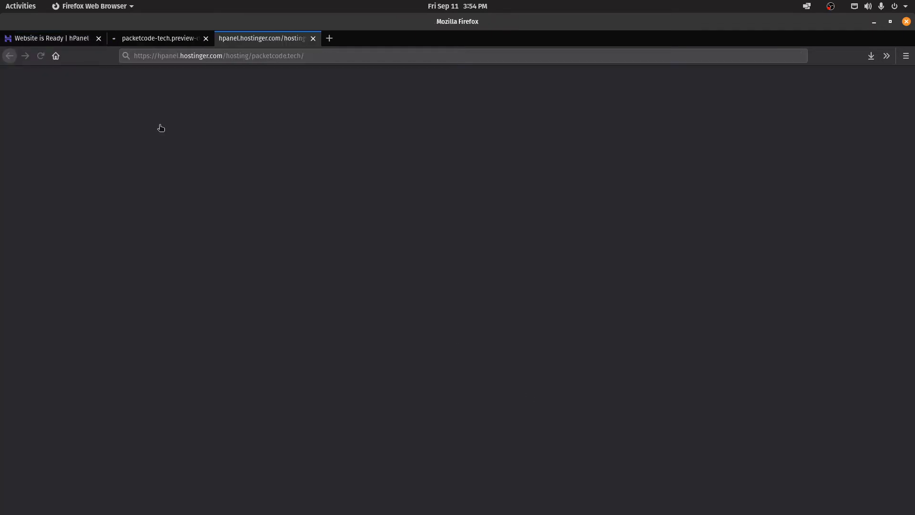
# Step: Look over the default preview page, then switch to the packetcode.tech hosting account panel
pyautogui.click(154, 42)
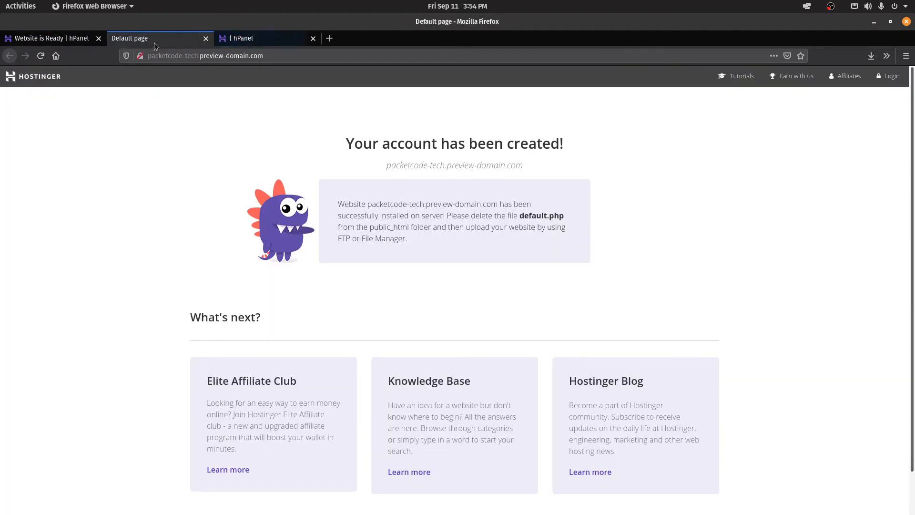
pyautogui.scroll(-2, 596, 203)
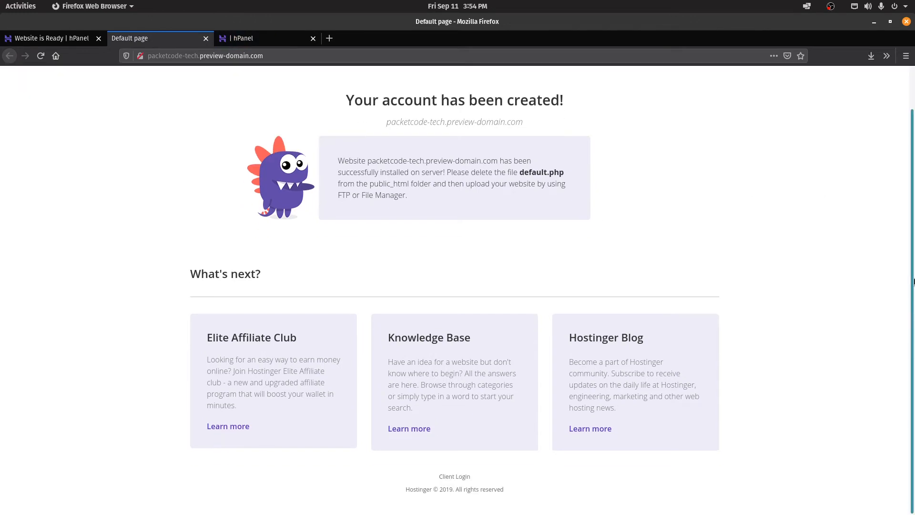
pyautogui.scroll(2, 598, 161)
pyautogui.moveTo(196, 56); pyautogui.dragTo(349, 57)
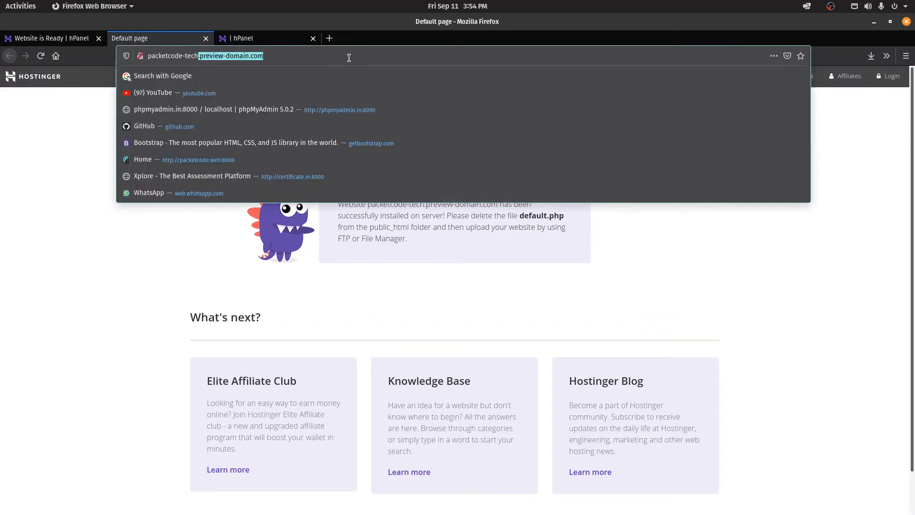
pyautogui.click(123, 303)
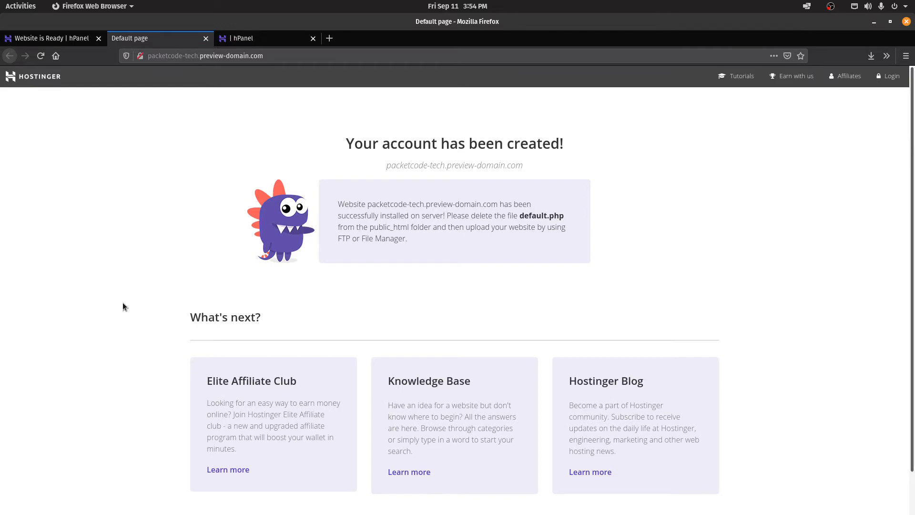
pyautogui.click(256, 39)
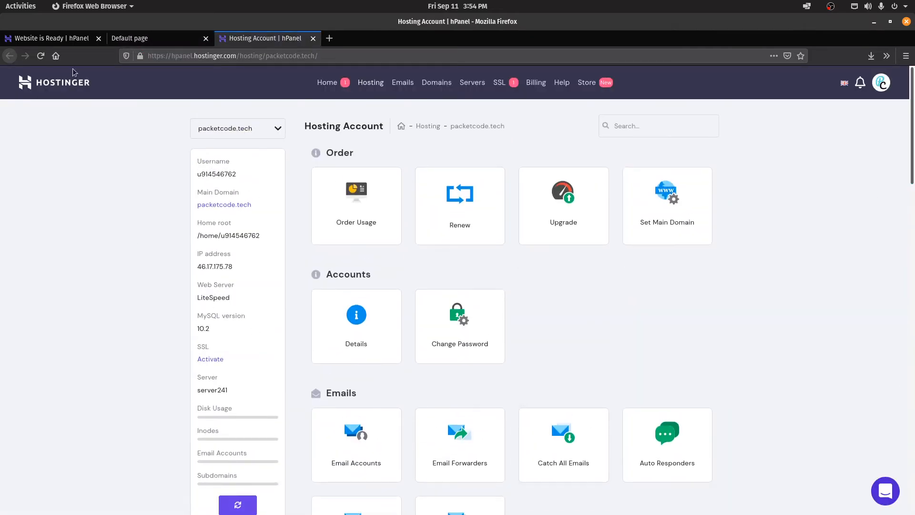
# Step: From the hPanel home, activate the SSL certificate for packetcode.tech
pyautogui.click(338, 84)
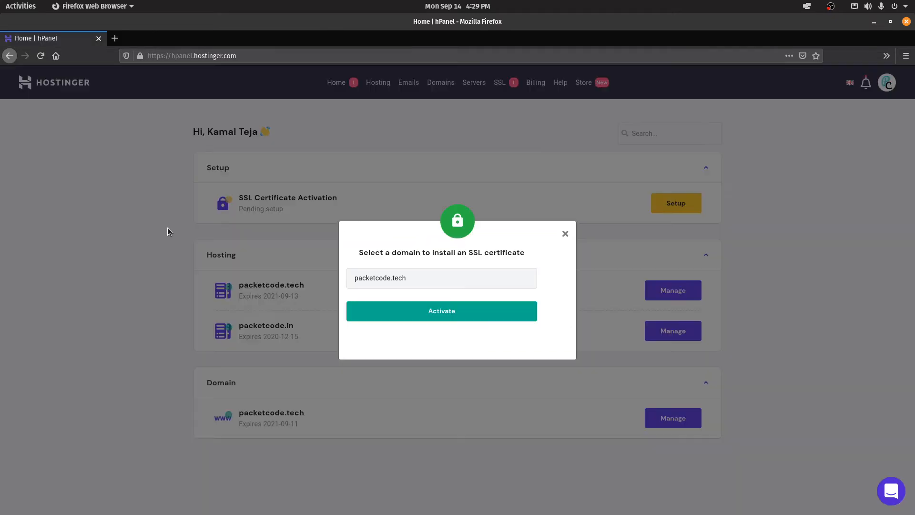
pyautogui.click(464, 309)
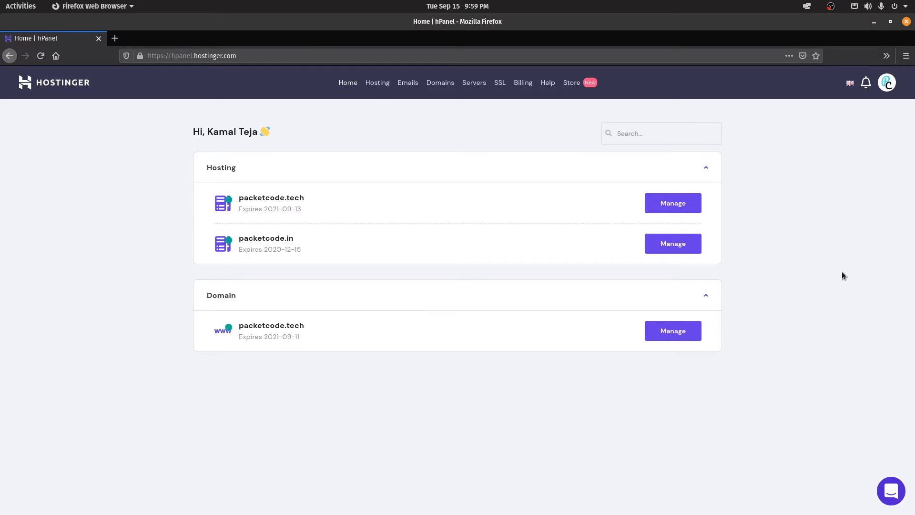
# Step: Manage the packetcode.tech hosting account and open the DNS Zone Editor under Advanced
pyautogui.click(686, 207)
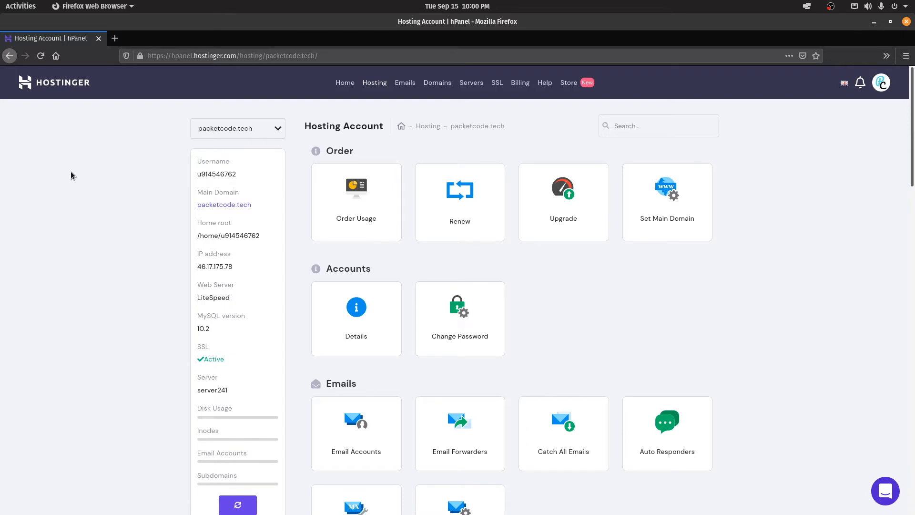
pyautogui.scroll(-7, 65, 182)
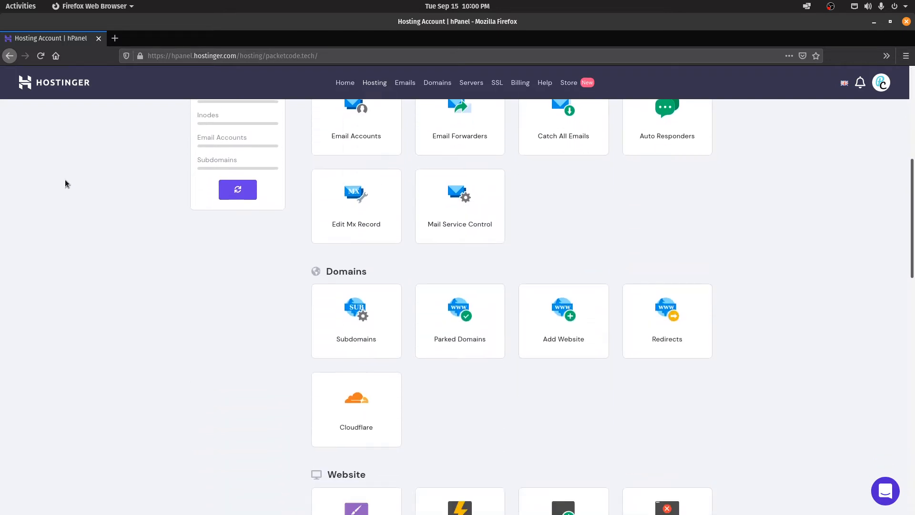
pyautogui.scroll(-8, 116, 294)
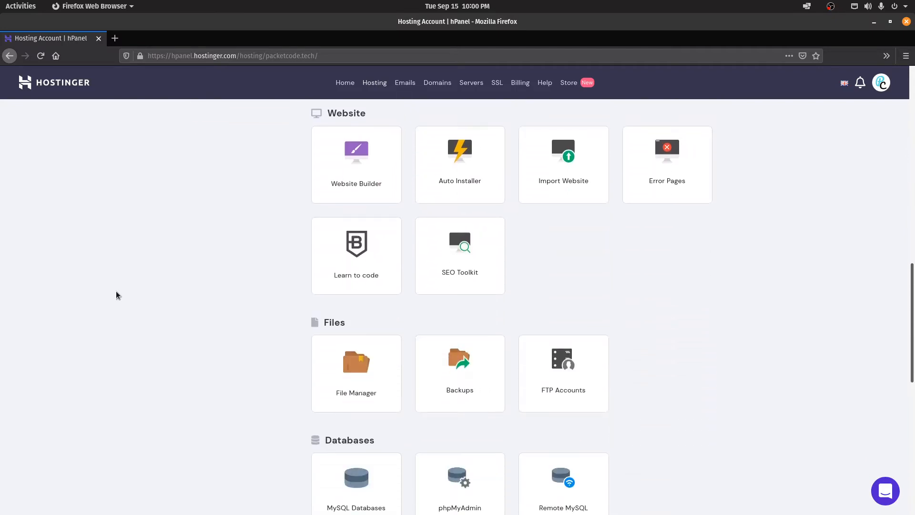
pyautogui.scroll(-3, 116, 290)
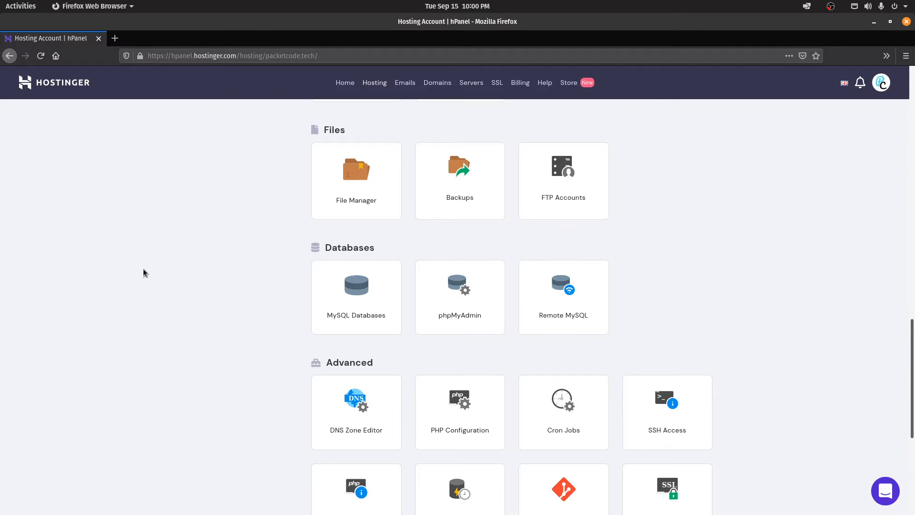
pyautogui.moveTo(168, 56); pyautogui.dragTo(191, 54)
pyautogui.click(209, 218)
pyautogui.scroll(-2, 222, 238)
pyautogui.scroll(-1, 221, 250)
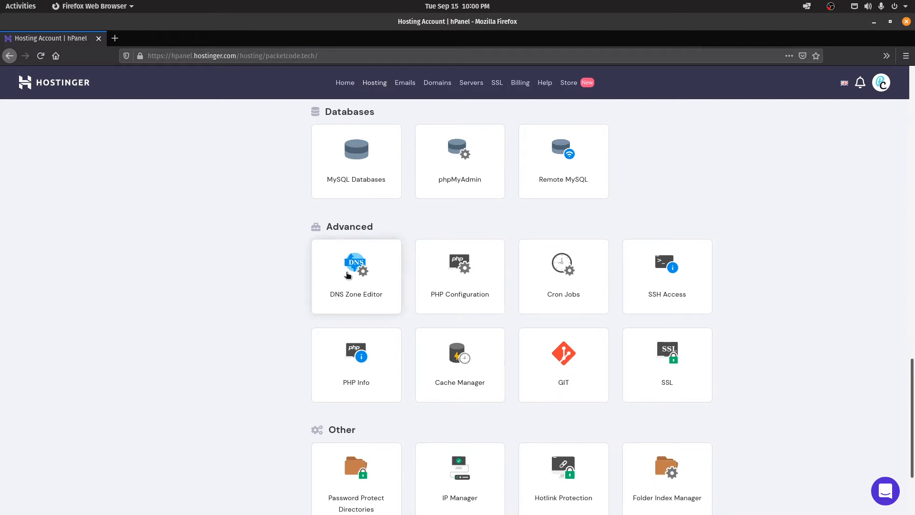
pyautogui.click(345, 272)
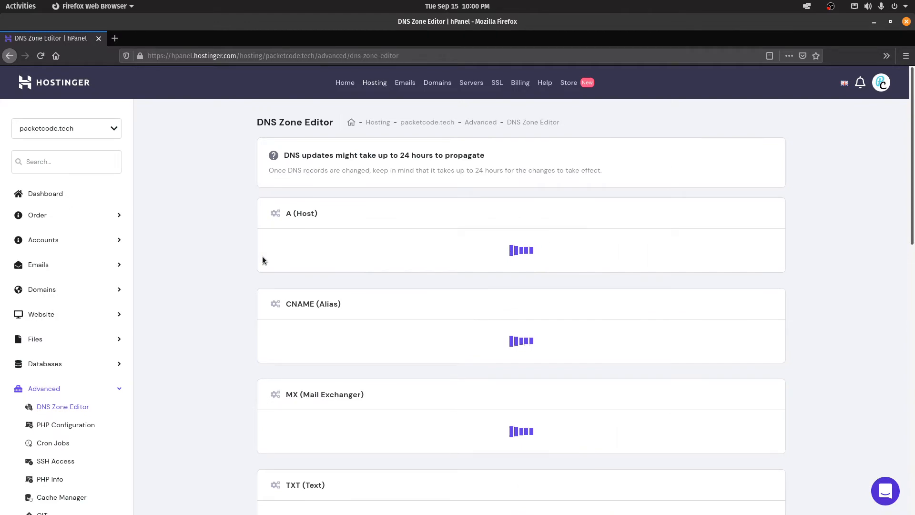
# Step: Scroll the DNS Zone Editor down to the NS records section
pyautogui.scroll(-3, 260, 255)
pyautogui.scroll(-9, 247, 243)
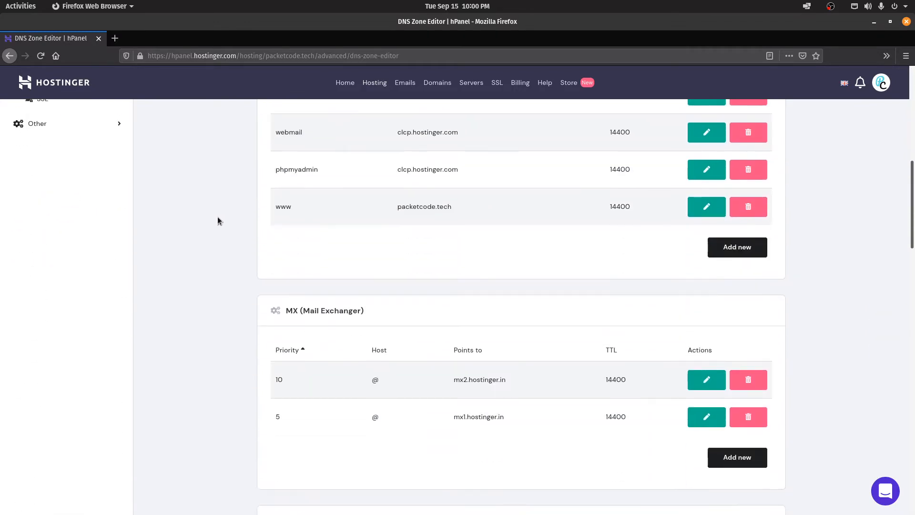
pyautogui.scroll(3, 217, 217)
pyautogui.scroll(10, 216, 218)
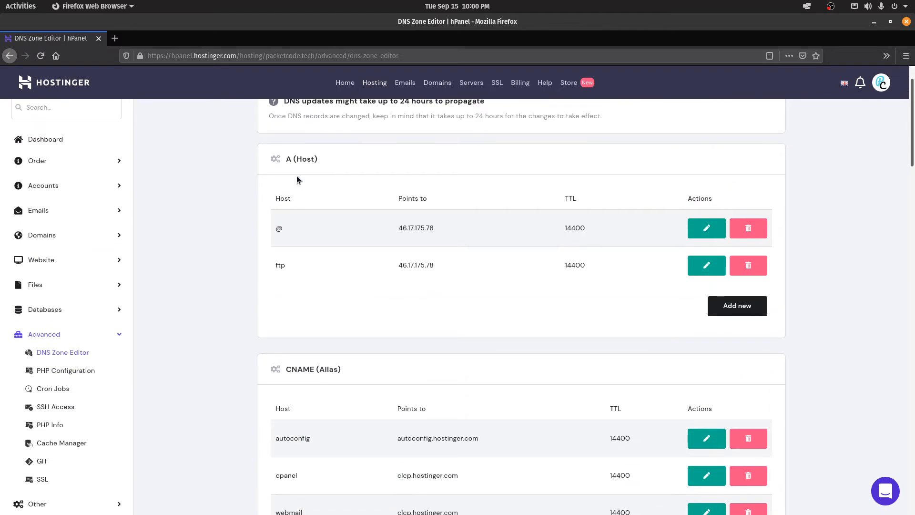
pyautogui.scroll(-10, 297, 177)
pyautogui.scroll(-3, 349, 181)
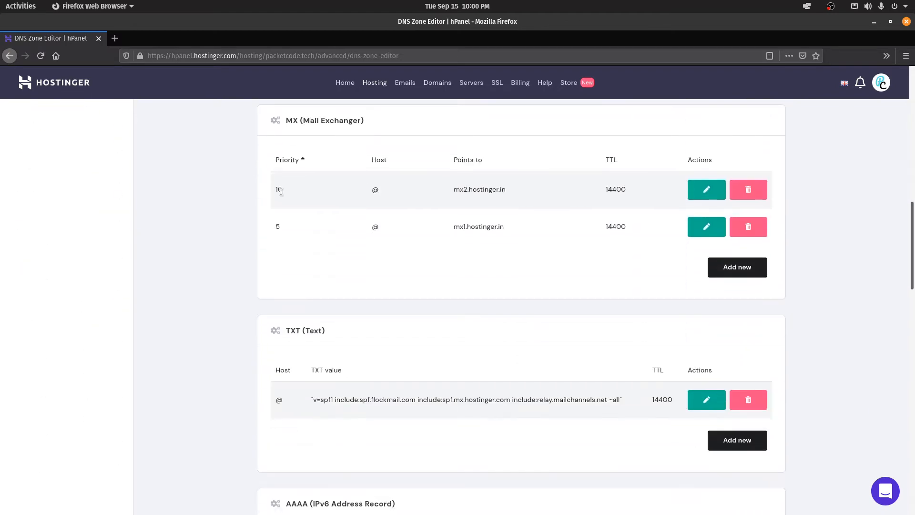
pyautogui.scroll(-4, 235, 207)
pyautogui.scroll(-5, 186, 333)
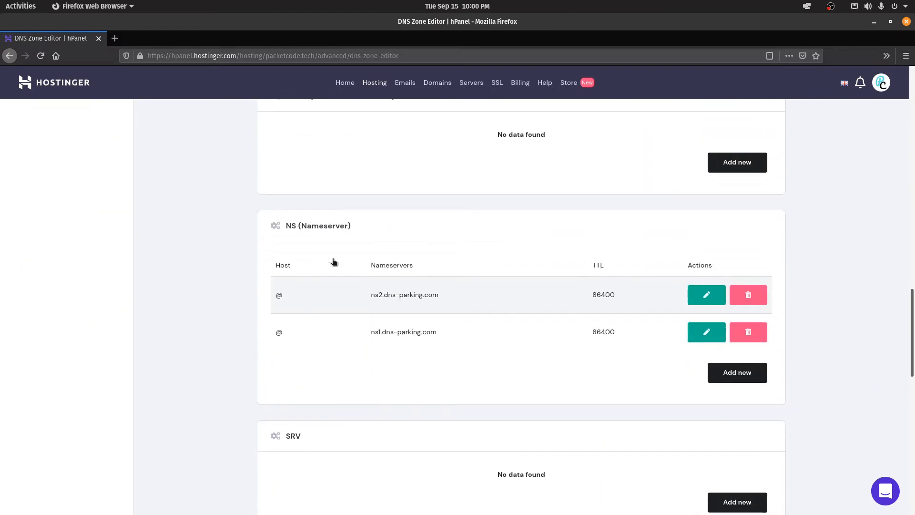
pyautogui.moveTo(351, 226); pyautogui.dragTo(275, 227)
pyautogui.click(249, 242)
pyautogui.scroll(-4, 242, 234)
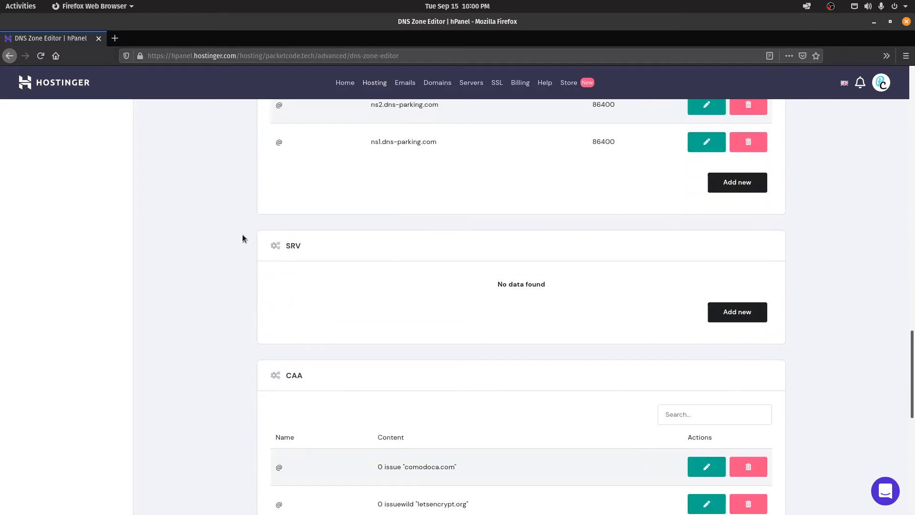
pyautogui.scroll(4, 242, 234)
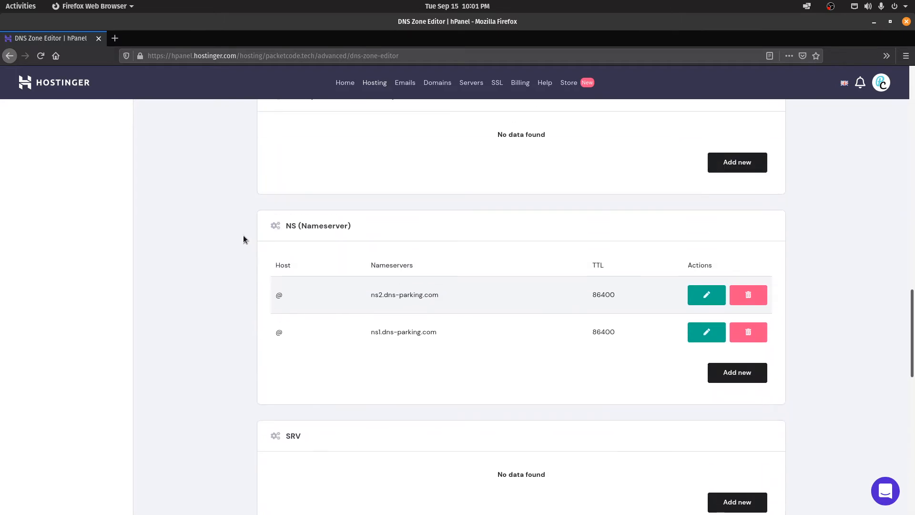
# Step: Highlight the nameserver values ns1.dns-parking.com and ns2.dns-parking.com
pyautogui.moveTo(442, 297); pyautogui.dragTo(359, 299)
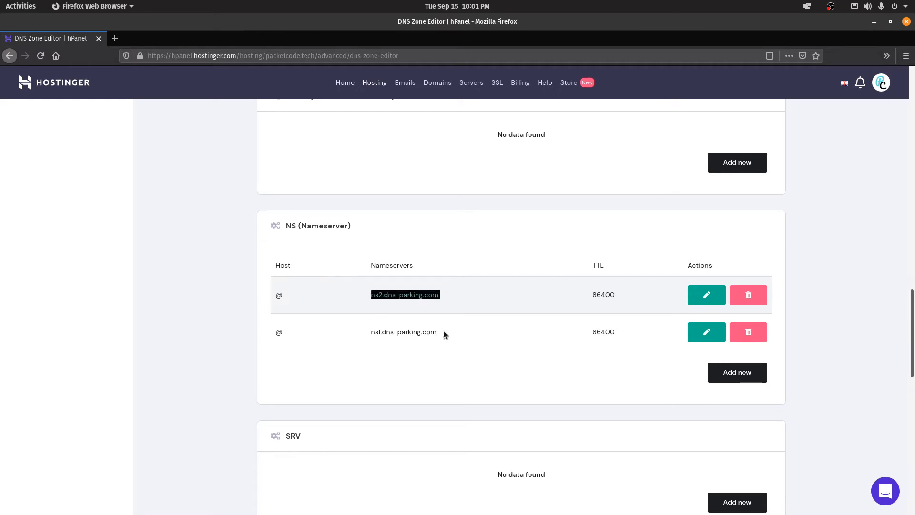
pyautogui.moveTo(443, 330); pyautogui.dragTo(374, 325)
pyautogui.moveTo(454, 288); pyautogui.dragTo(370, 296)
pyautogui.click(447, 328)
pyautogui.moveTo(453, 296); pyautogui.dragTo(361, 295)
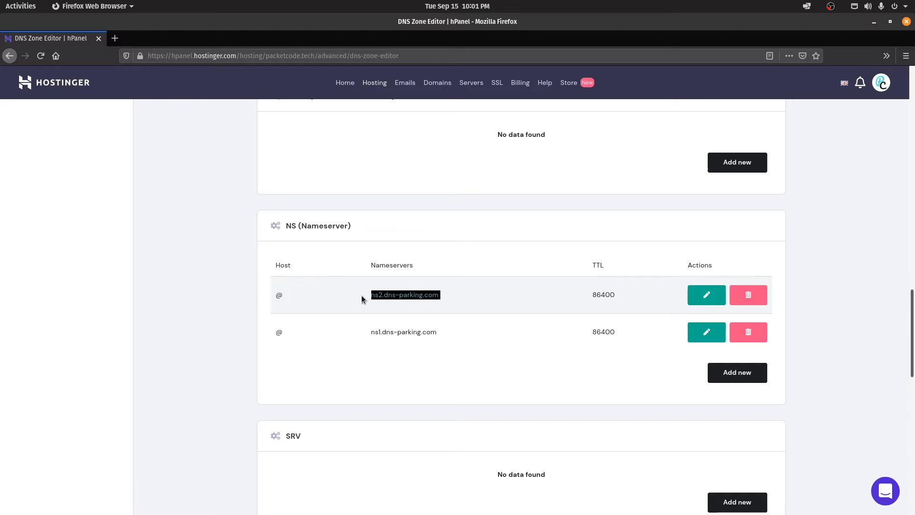
pyautogui.click(421, 345)
pyautogui.moveTo(439, 332); pyautogui.dragTo(371, 332)
pyautogui.moveTo(439, 291); pyautogui.dragTo(344, 295)
# Step: Return to the hPanel home page
pyautogui.scroll(20, 223, 309)
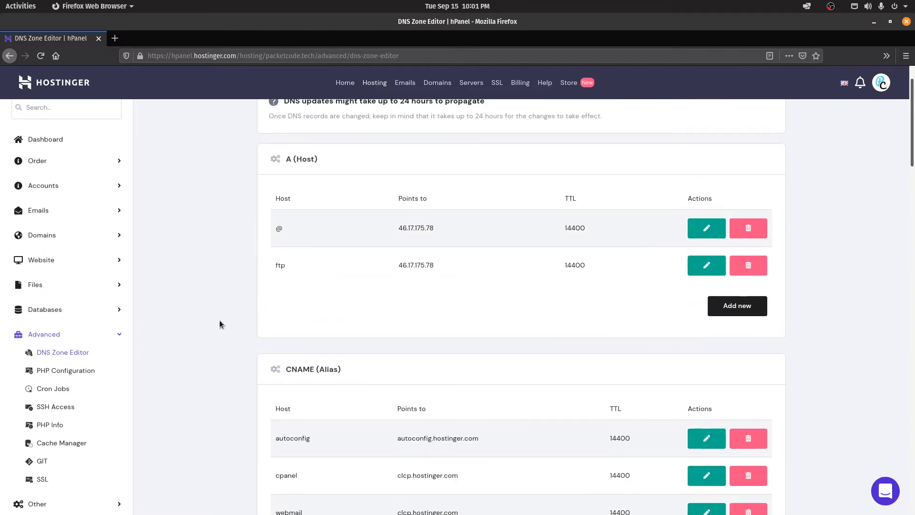
pyautogui.scroll(2, 225, 337)
pyautogui.click(348, 86)
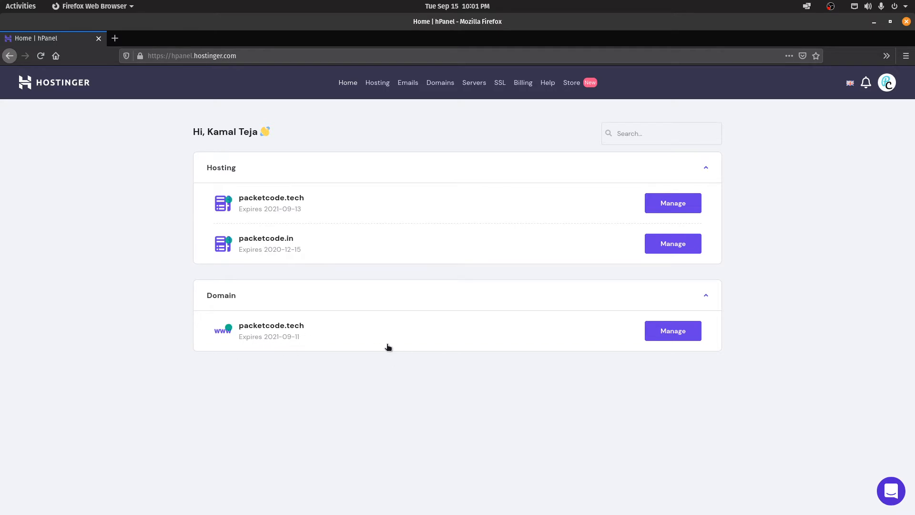
# Step: Manage the packetcode.tech domain, review its two nameservers, then view its DNS zone records
pyautogui.click(674, 333)
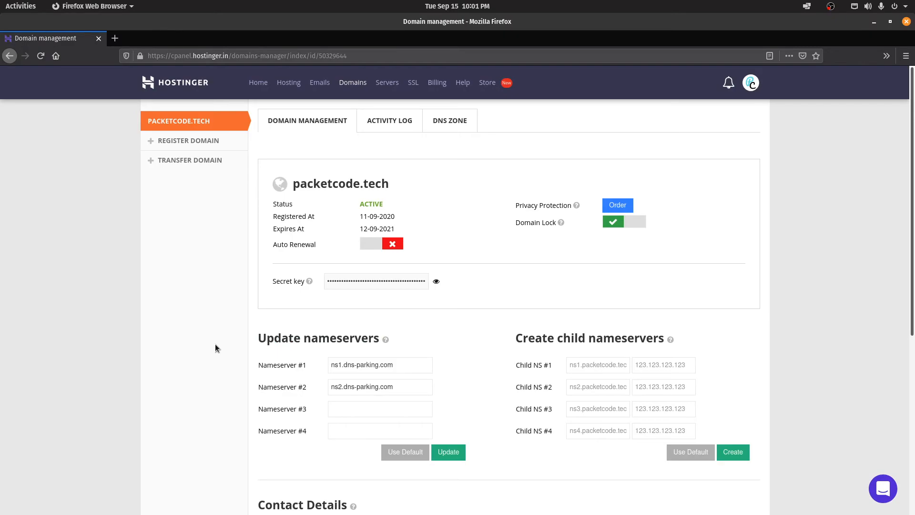
pyautogui.moveTo(250, 336); pyautogui.dragTo(374, 339)
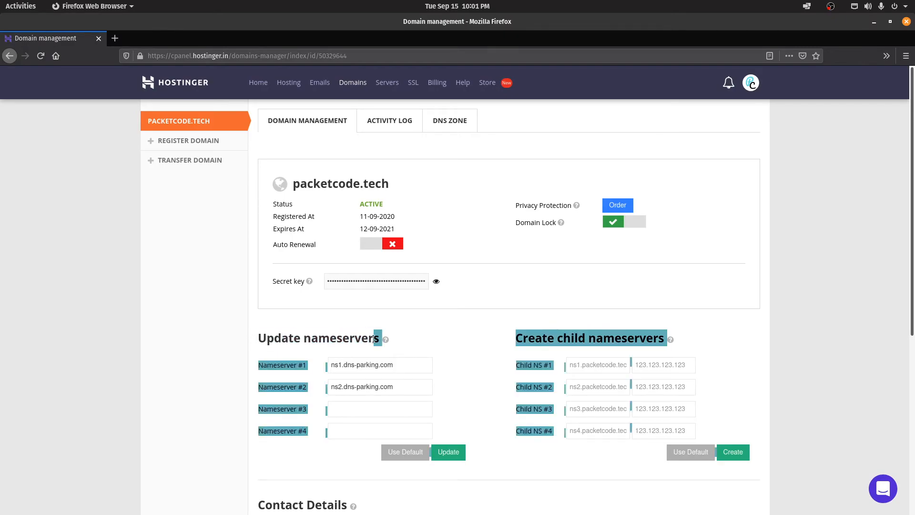
pyautogui.click(427, 345)
pyautogui.moveTo(418, 366); pyautogui.dragTo(323, 367)
pyautogui.moveTo(400, 389); pyautogui.dragTo(334, 388)
pyautogui.click(160, 353)
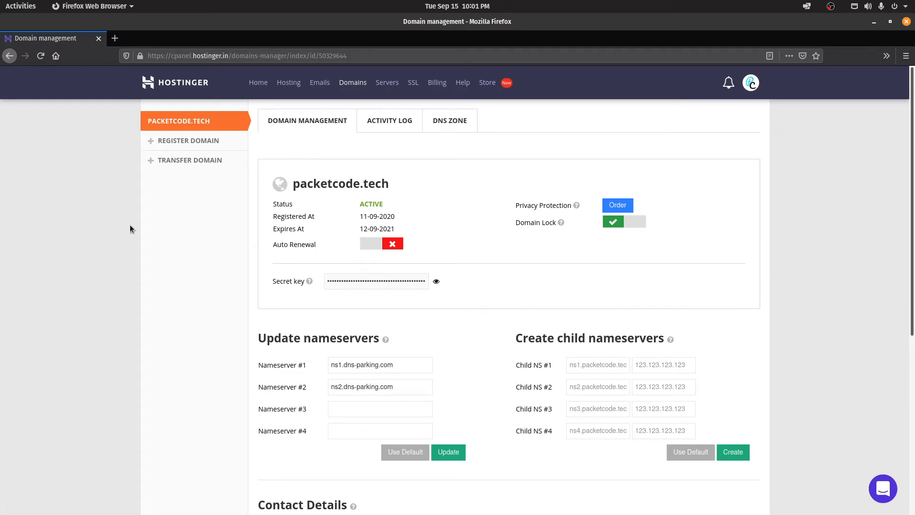
pyautogui.click(432, 127)
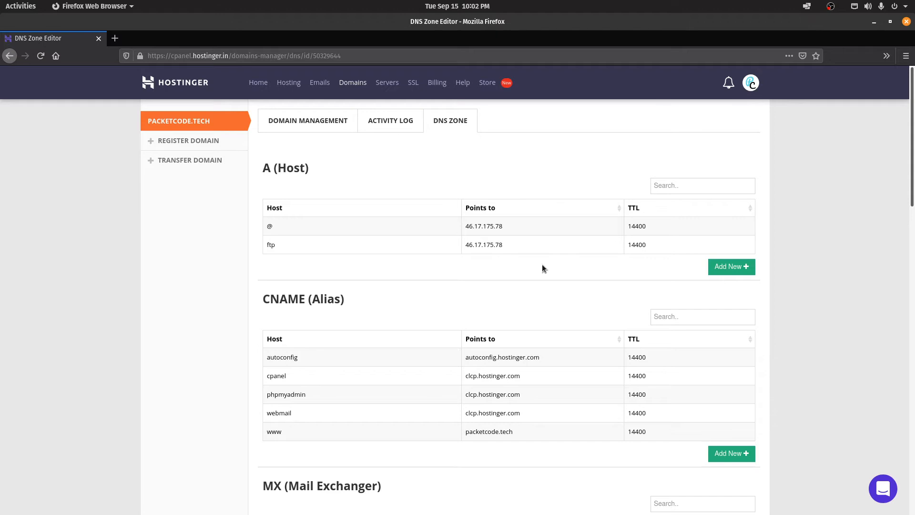
# Step: Scroll the DNS zone down to the NS nameserver records, then return to the packetcode.tech dashboard
pyautogui.scroll(-5, 553, 281)
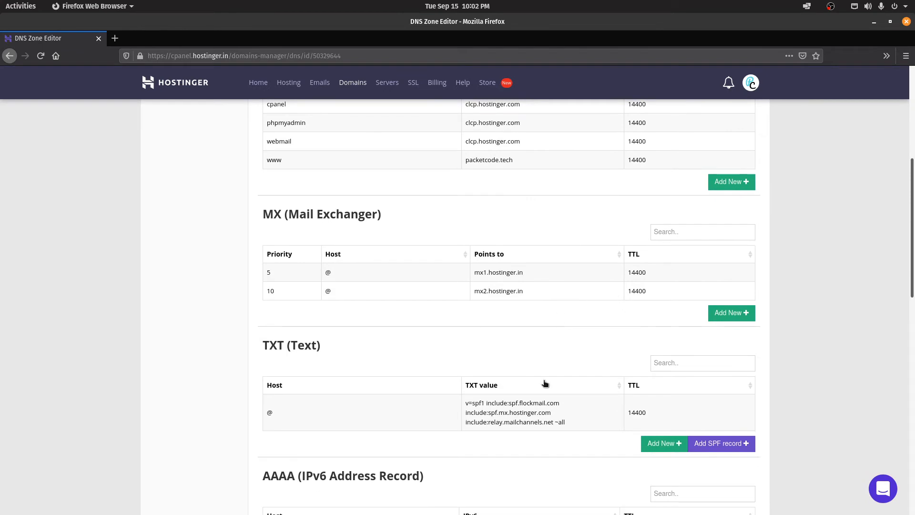
pyautogui.scroll(-7, 544, 383)
pyautogui.scroll(-5, 505, 395)
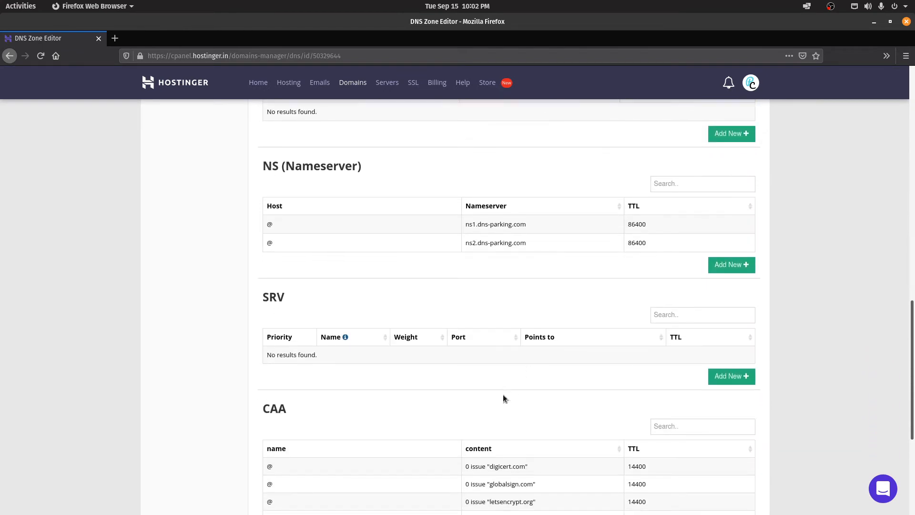
pyautogui.scroll(5, 503, 394)
pyautogui.scroll(2, 503, 398)
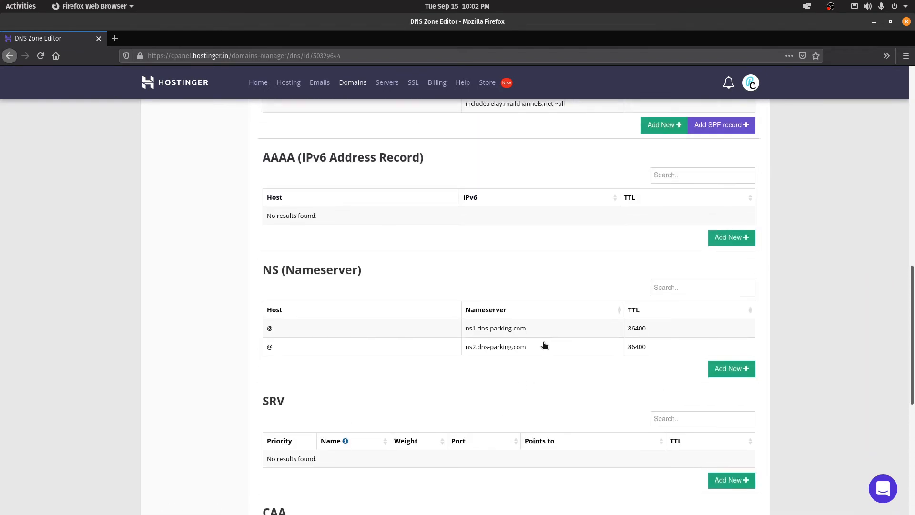
pyautogui.moveTo(541, 332)
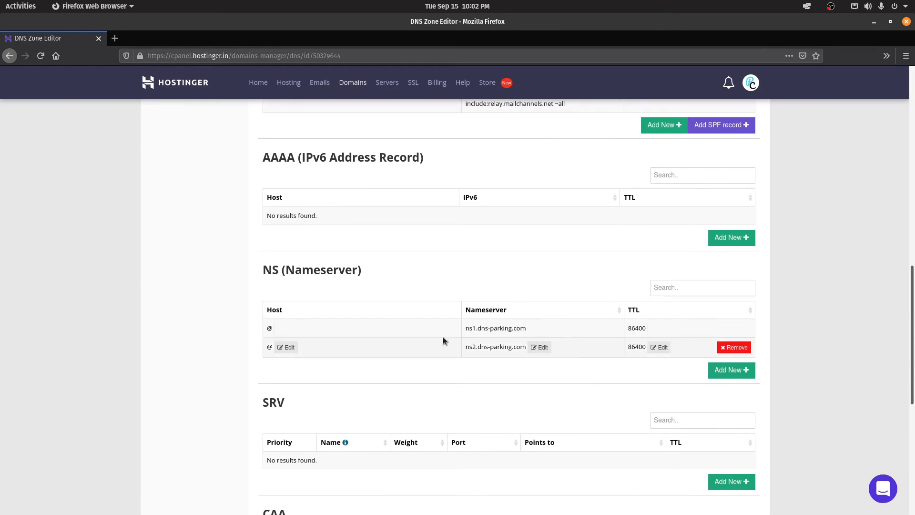
pyautogui.moveTo(912, 335); pyautogui.dragTo(913, 136)
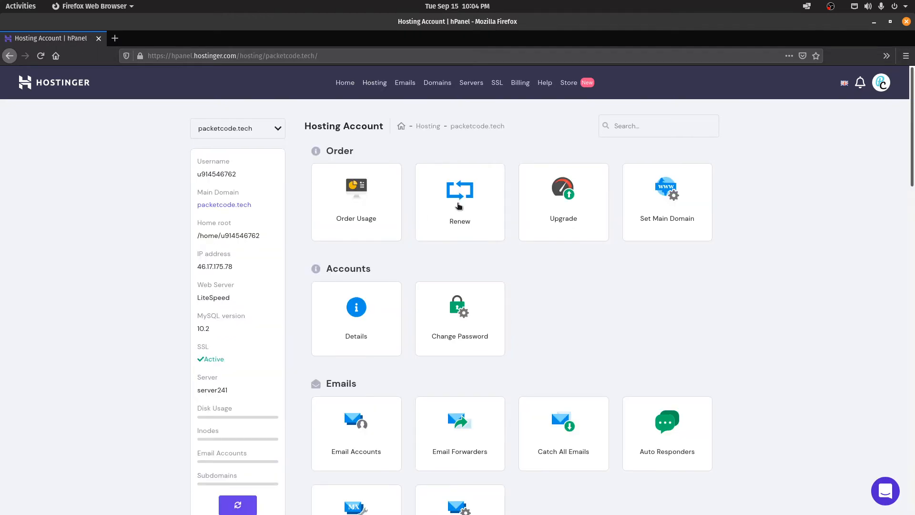
# Step: Open the Email Accounts page for packetcode.tech from the hosting dashboard
pyautogui.moveTo(290, 145); pyautogui.dragTo(413, 273)
pyautogui.click(439, 252)
pyautogui.scroll(-5, 710, 277)
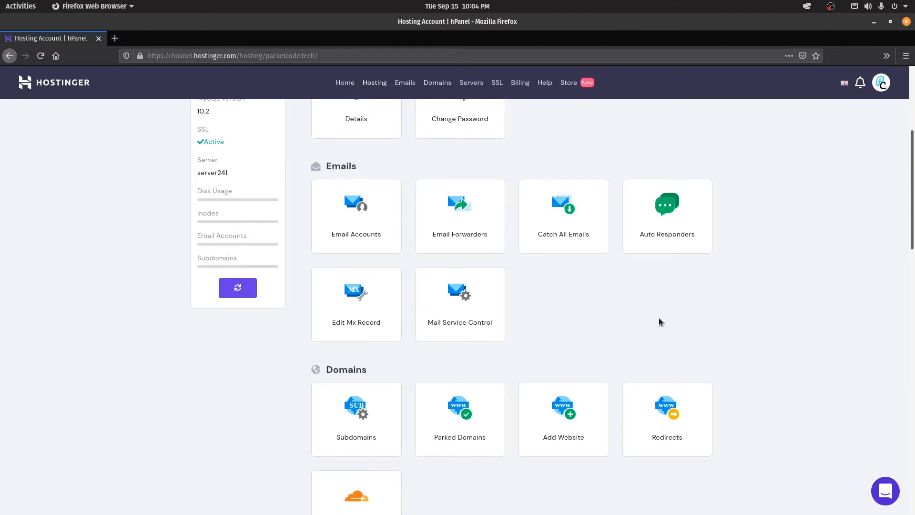
pyautogui.click(381, 218)
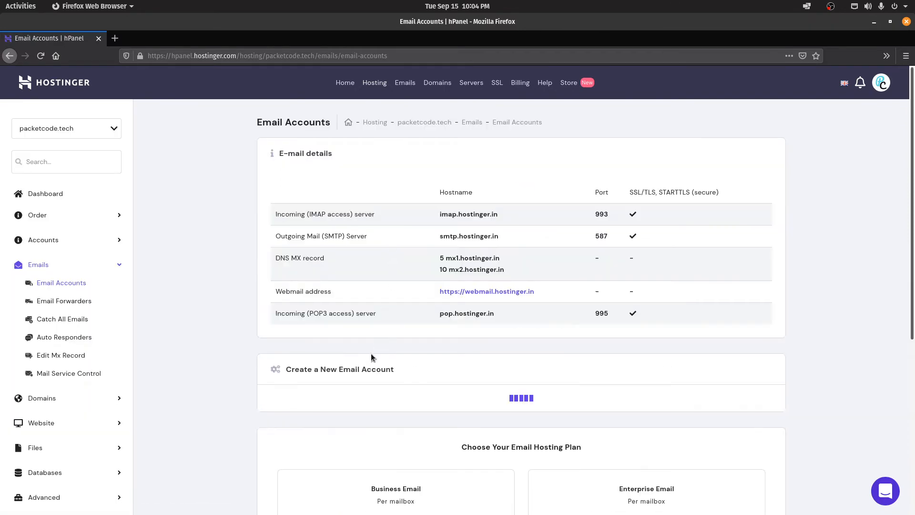
# Step: Review the IMAP/SMTP server settings, then go to Domains > Subdomains
pyautogui.scroll(-5, 278, 319)
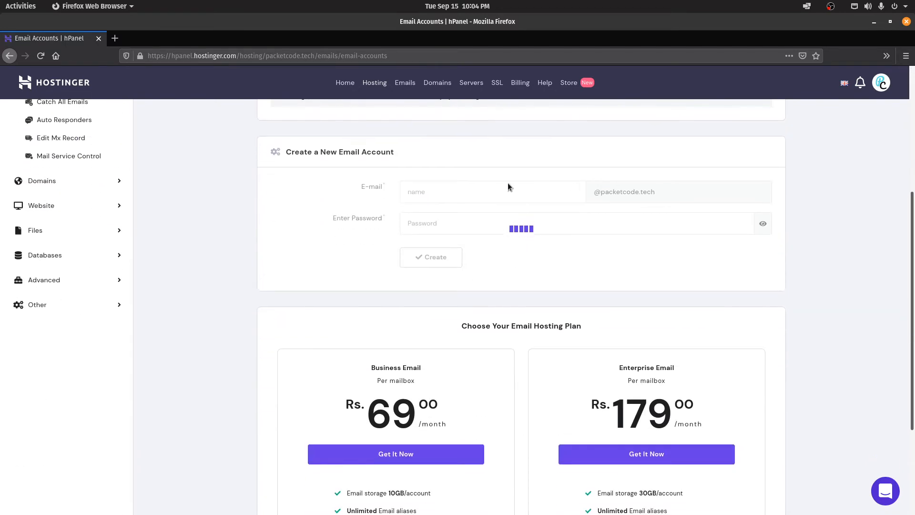
pyautogui.scroll(-3, 203, 269)
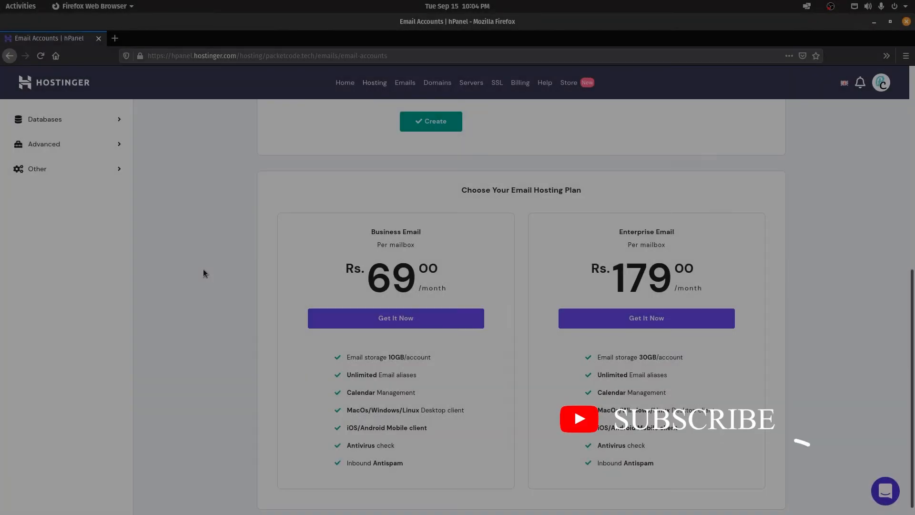
pyautogui.scroll(-1, 731, 282)
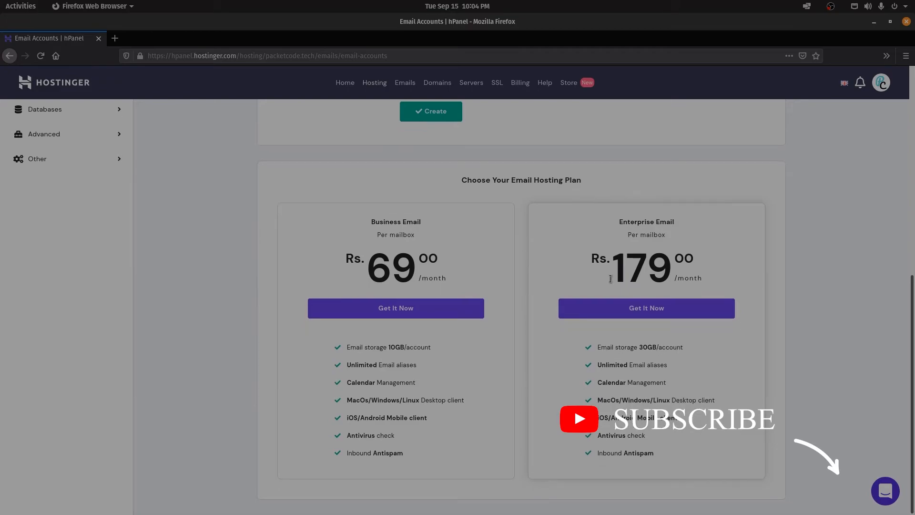
pyautogui.scroll(8, 913, 326)
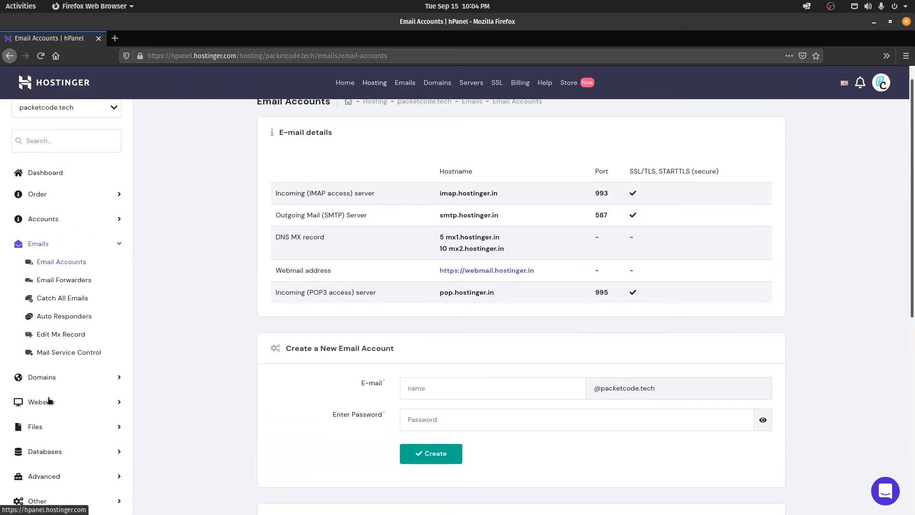
pyautogui.click(48, 377)
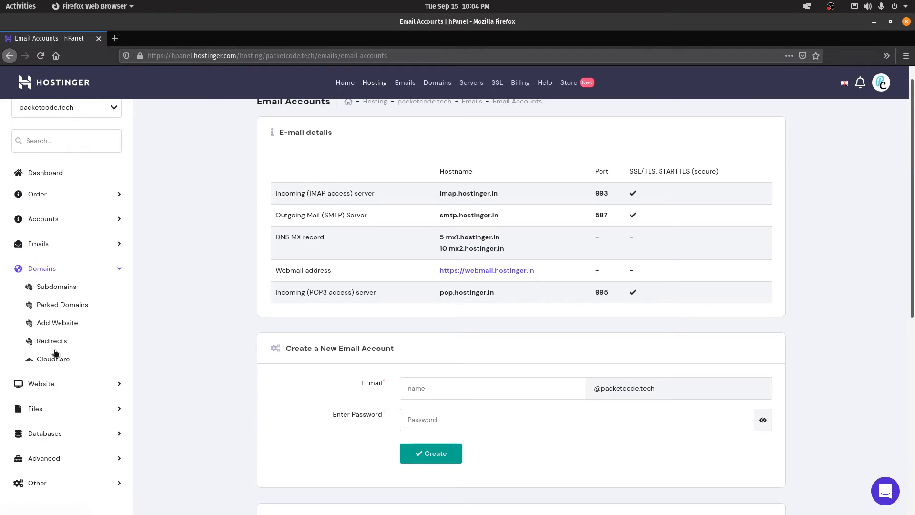
pyautogui.click(58, 287)
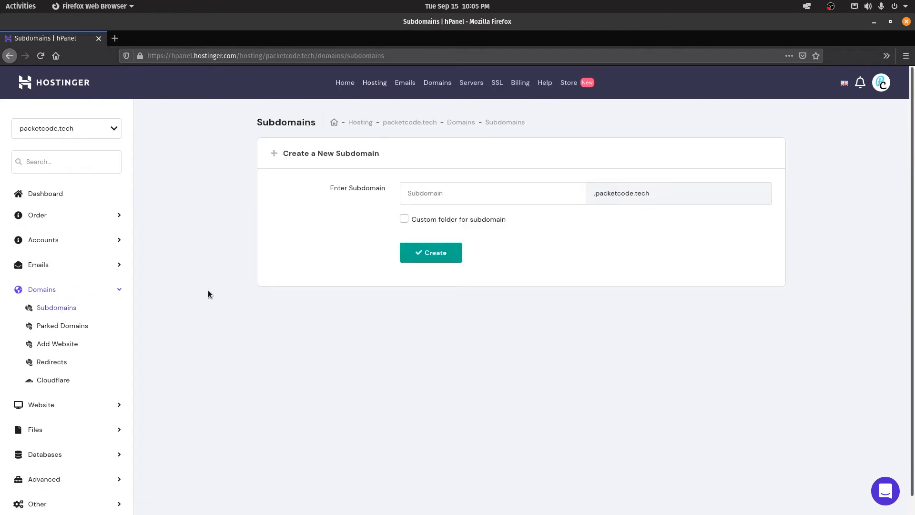
# Step: Browse the Parked Domains and Cloudflare pages, then expand the Website section
pyautogui.click(429, 191)
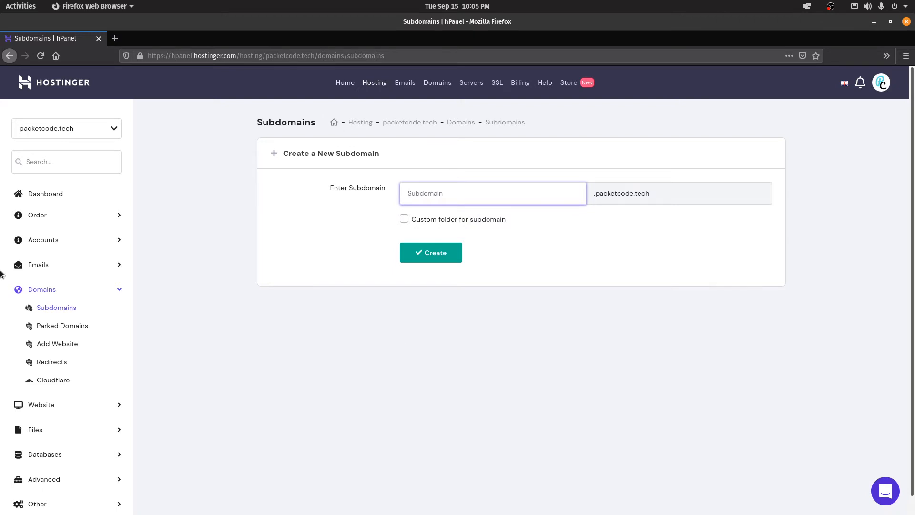
pyautogui.click(63, 325)
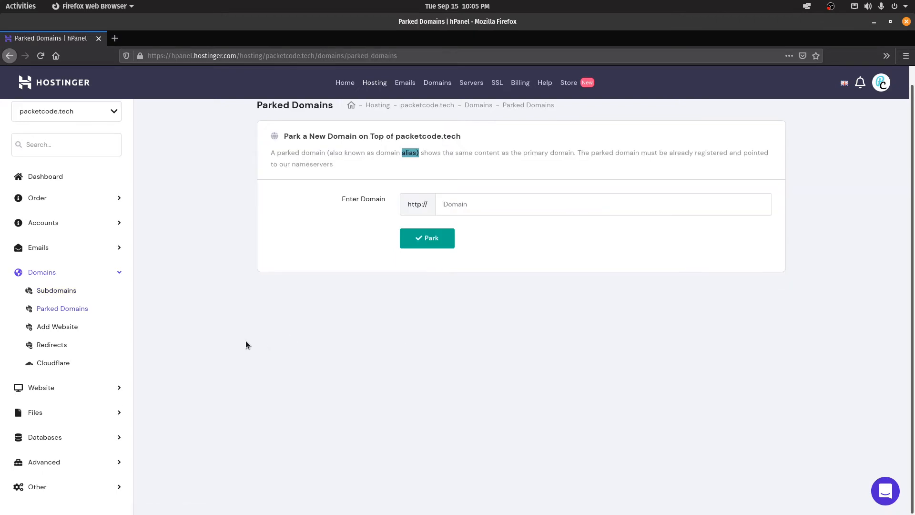
pyautogui.click(45, 364)
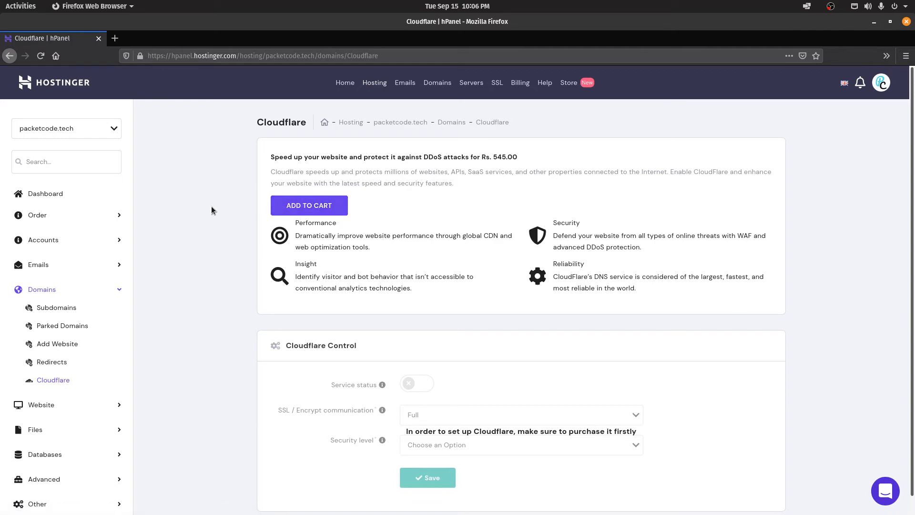
pyautogui.click(61, 405)
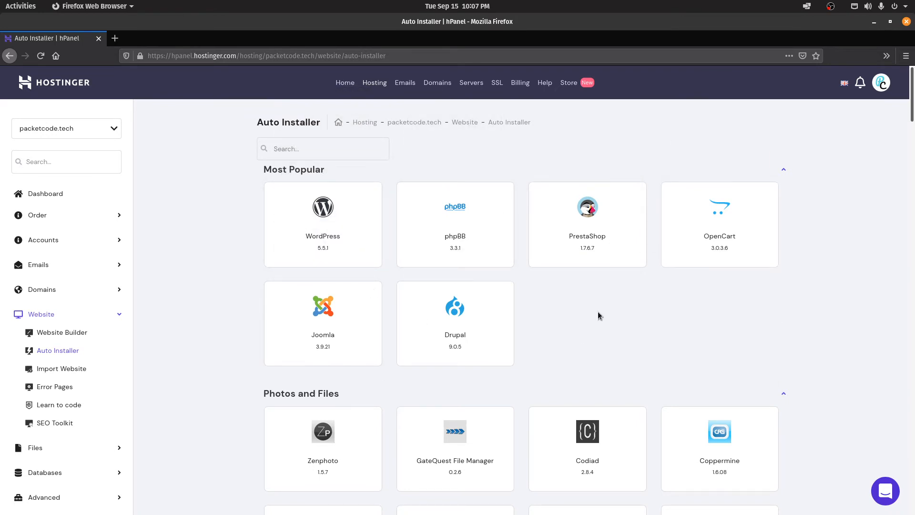
pyautogui.scroll(-12, 597, 310)
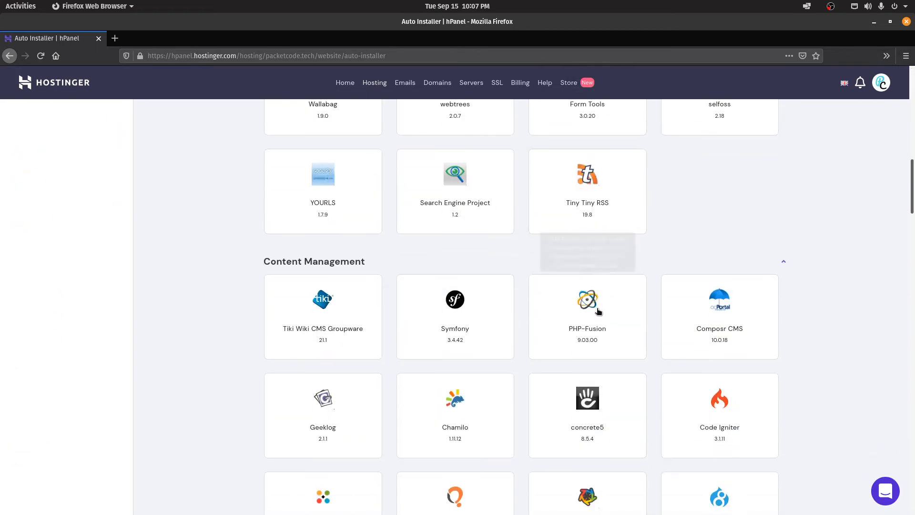
pyautogui.scroll(-9, 599, 311)
pyautogui.scroll(4, 597, 311)
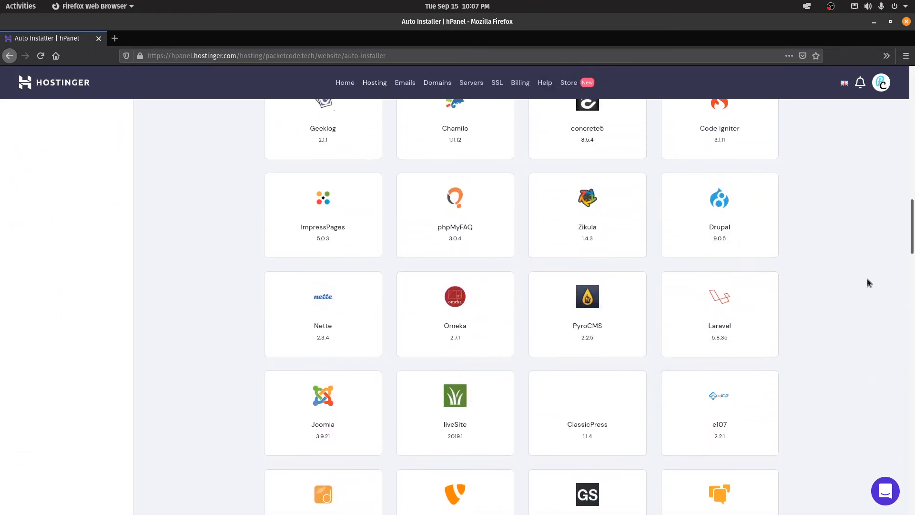
pyautogui.scroll(4, 853, 305)
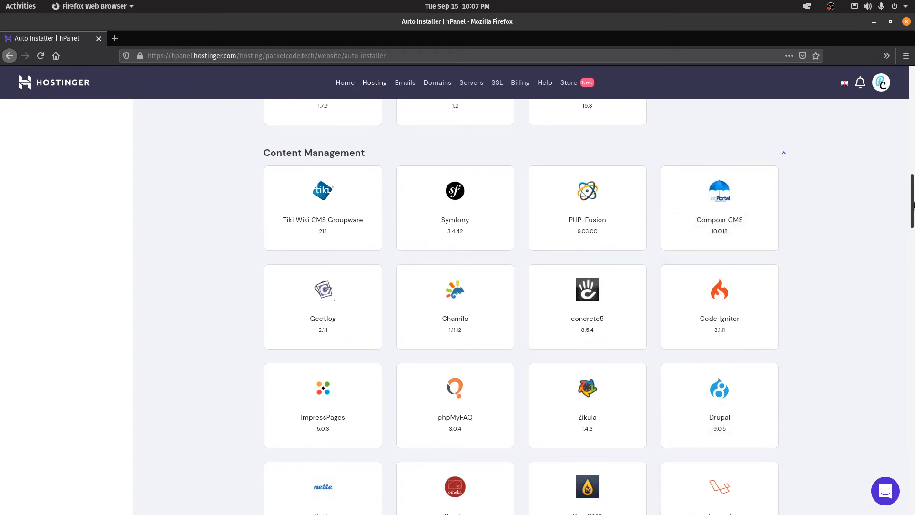
pyautogui.moveTo(912, 209); pyautogui.dragTo(911, 130)
pyautogui.click(106, 252)
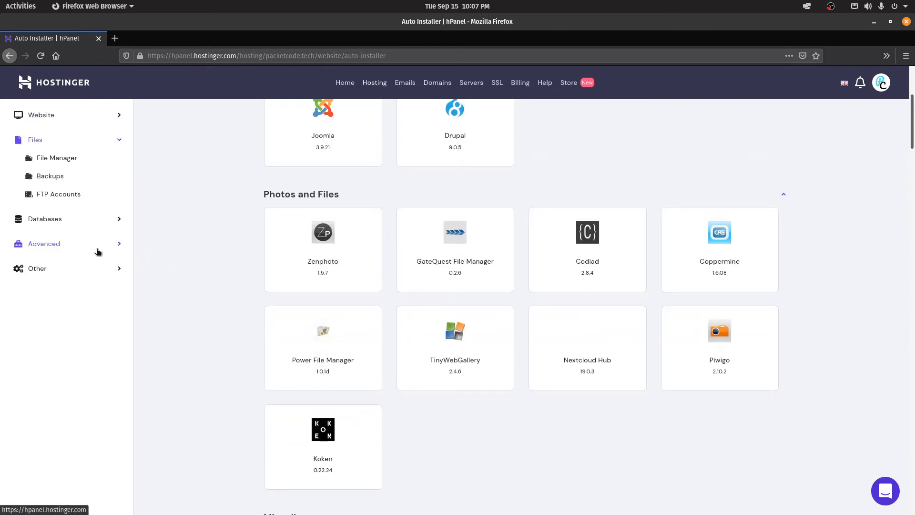
pyautogui.scroll(2, 201, 208)
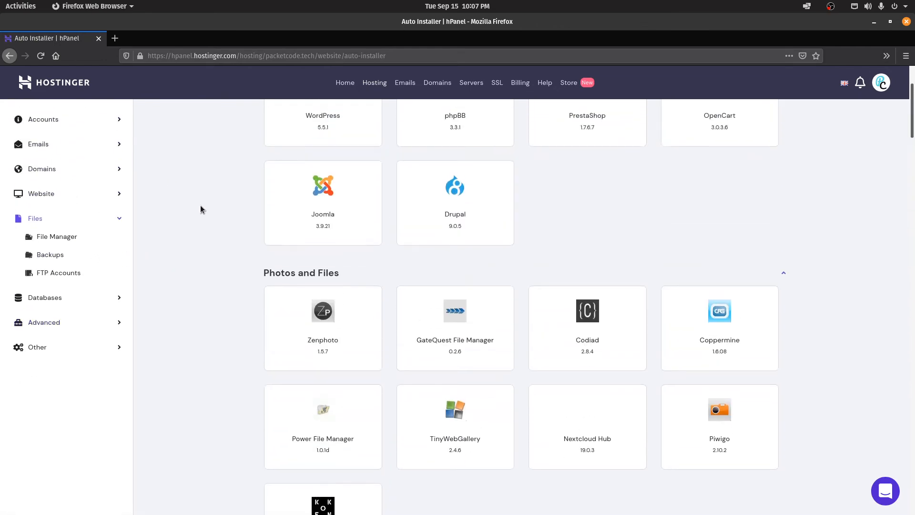
# Step: Check in File Manager that packetcode.tech's public_html folder is empty, then return to FTP Accounts
pyautogui.click(51, 266)
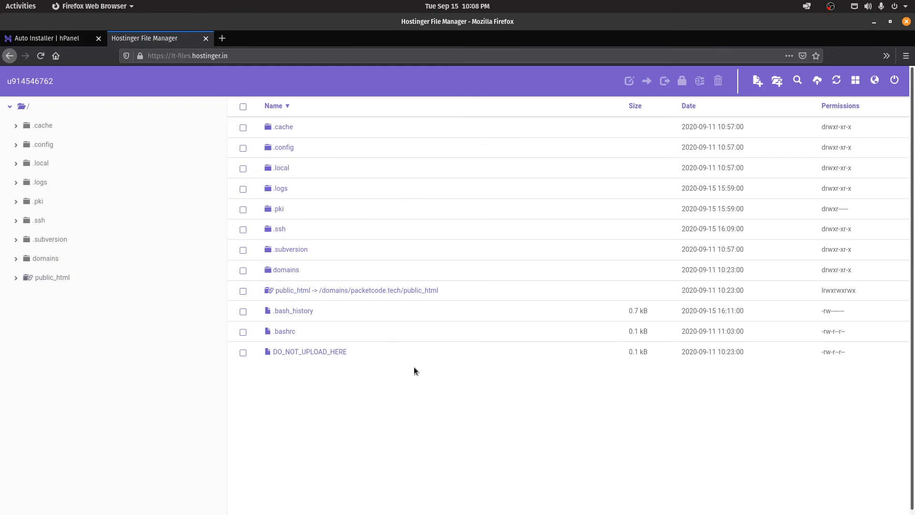
pyautogui.click(47, 279)
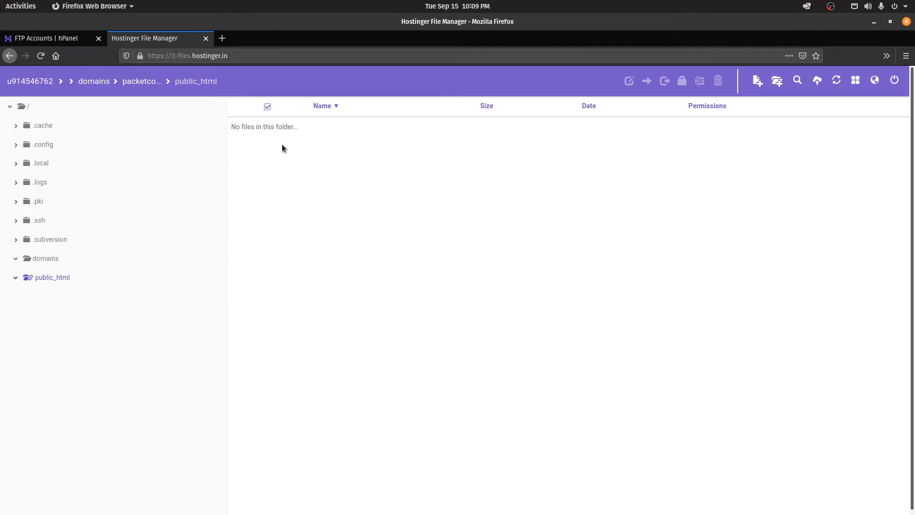
pyautogui.click(45, 39)
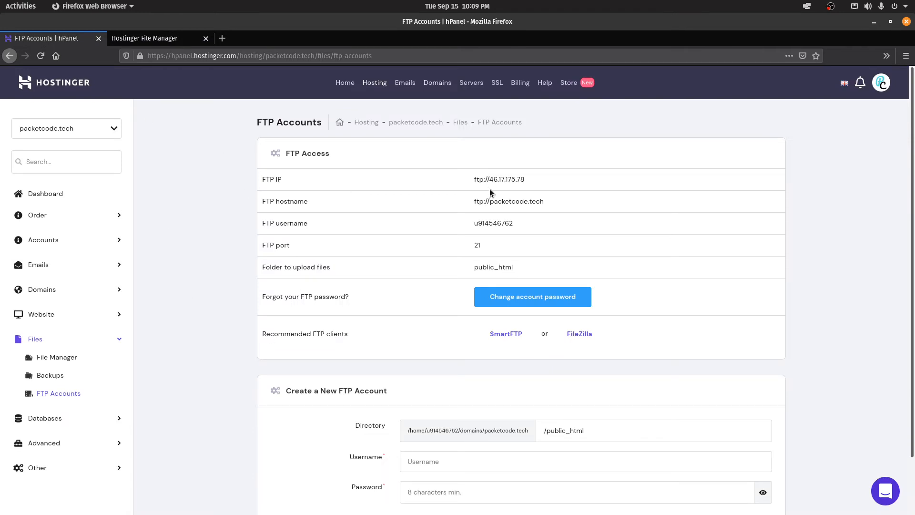
# Step: Highlight the FTP IP, hostname, username and upload folder public_html
pyautogui.moveTo(527, 182); pyautogui.dragTo(454, 181)
pyautogui.moveTo(547, 204); pyautogui.dragTo(450, 205)
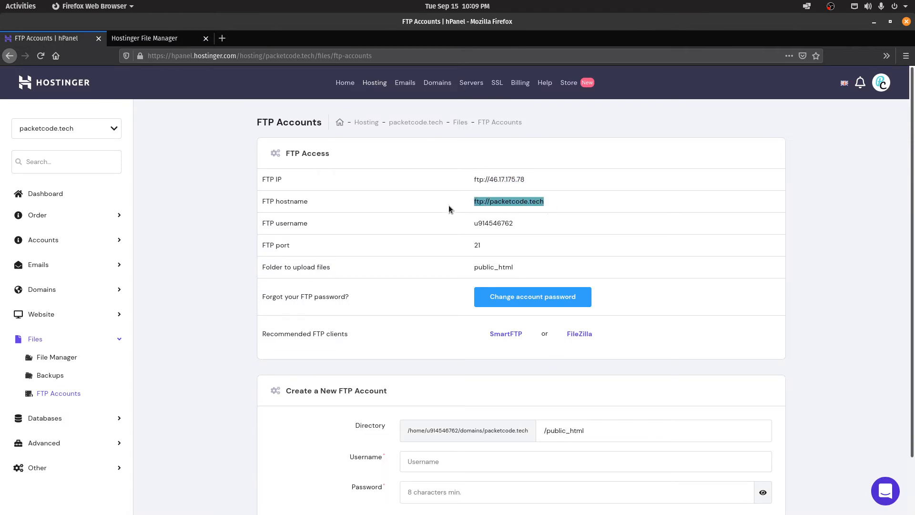
pyautogui.moveTo(524, 224); pyautogui.dragTo(377, 226)
pyautogui.moveTo(538, 269); pyautogui.dragTo(464, 269)
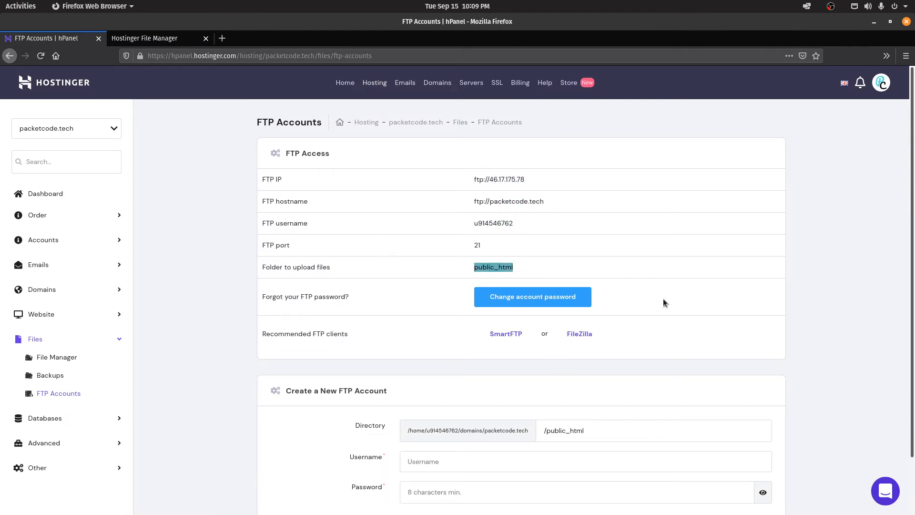
pyautogui.moveTo(350, 296); pyautogui.dragTo(326, 297)
pyautogui.click(198, 291)
# Step: Look over the new FTP account form, then expand the Databases section
pyautogui.scroll(-2, 801, 286)
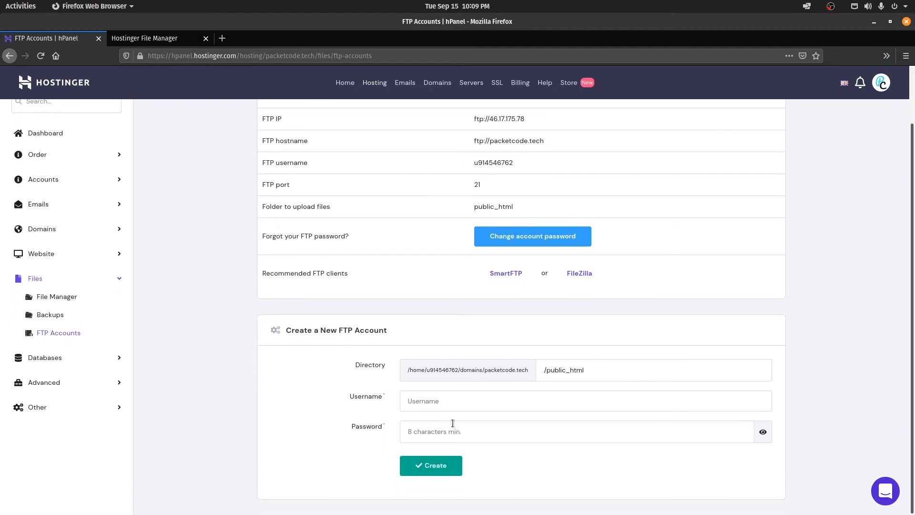
pyautogui.click(454, 405)
pyautogui.click(289, 442)
pyautogui.click(447, 431)
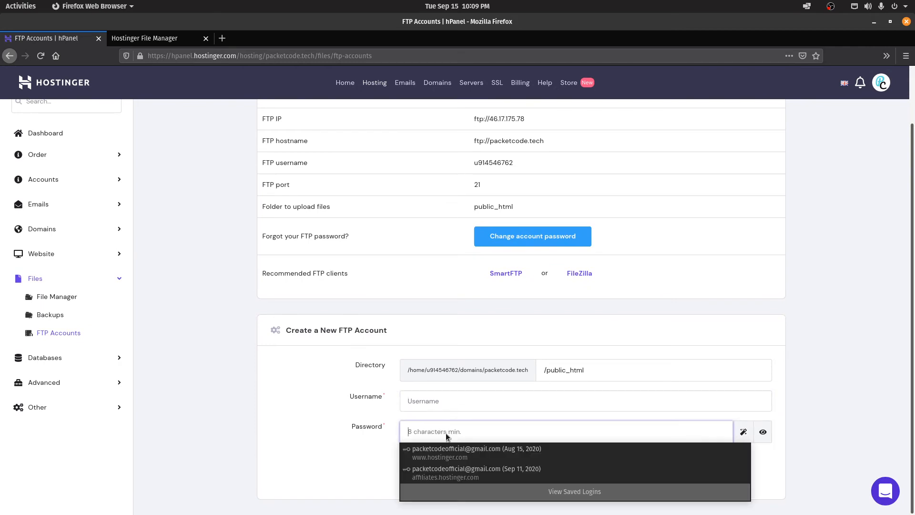
pyautogui.click(285, 469)
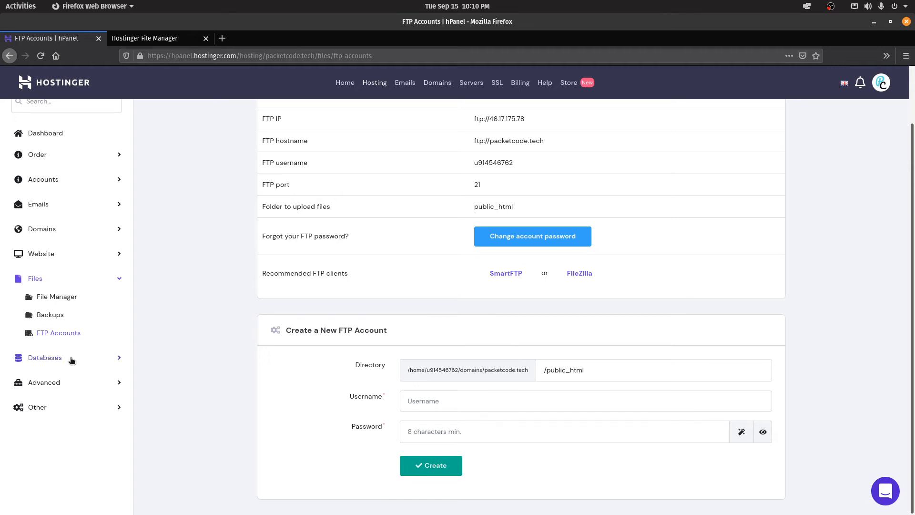
pyautogui.click(50, 359)
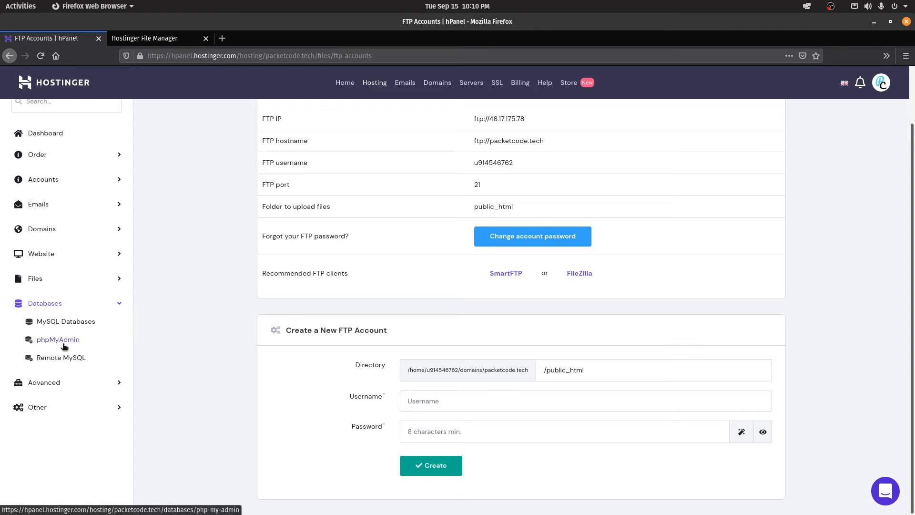
# Step: Fill in a new MySQL database named packetcode with a database username and password
pyautogui.click(64, 322)
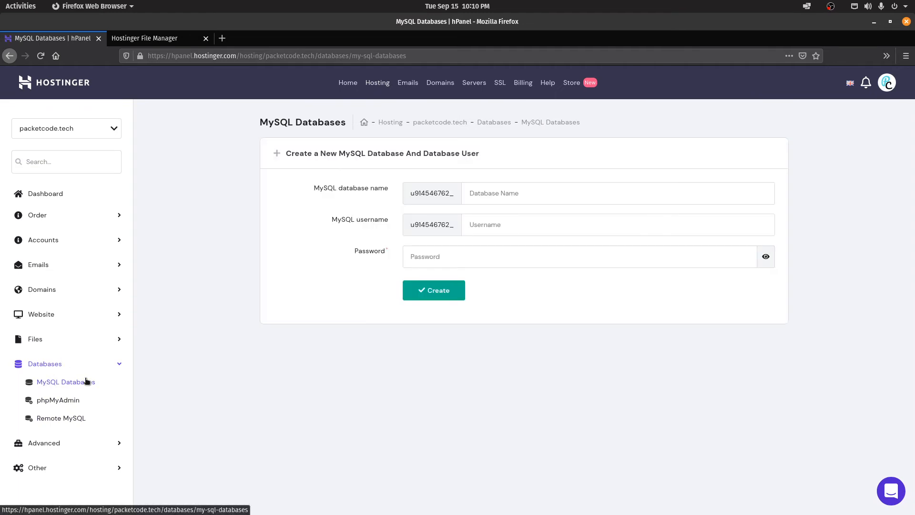
pyautogui.click(486, 195)
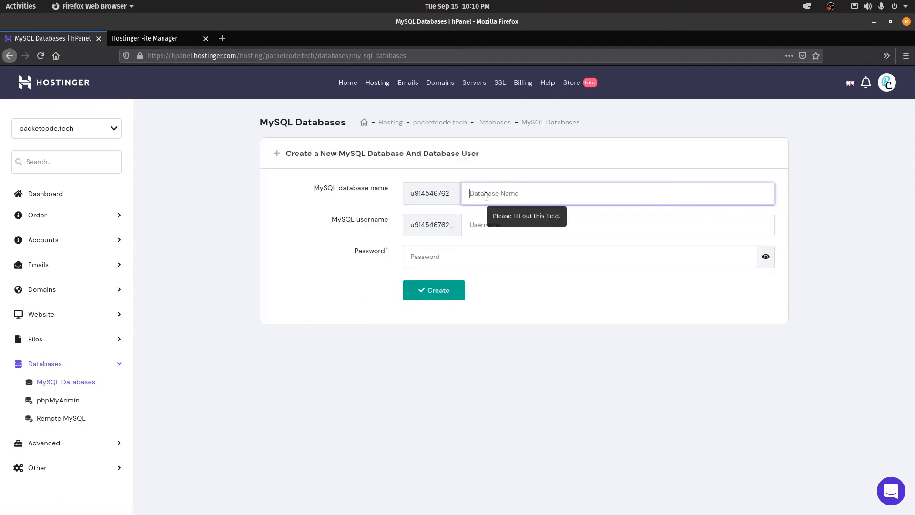
pyautogui.write('packetcode')
pyautogui.click(480, 216)
pyautogui.write('kamal')
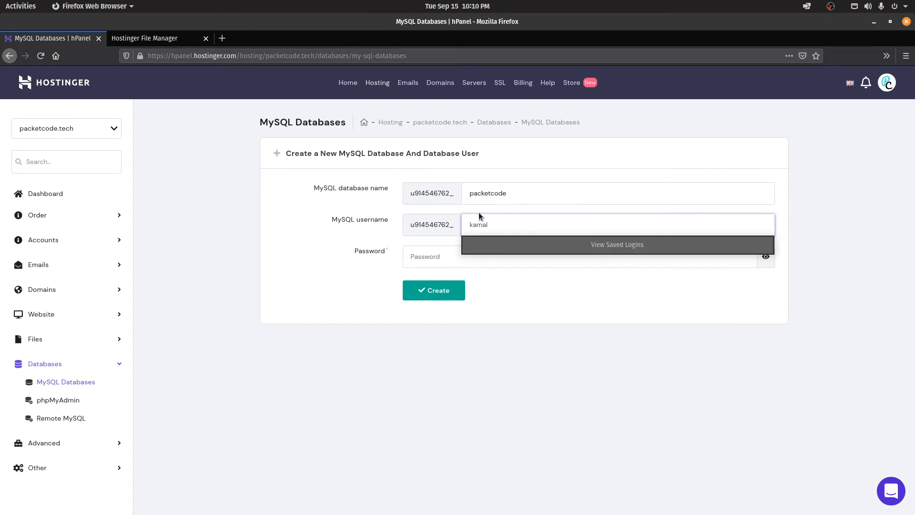
pyautogui.click(436, 253)
pyautogui.write('•••••••••')
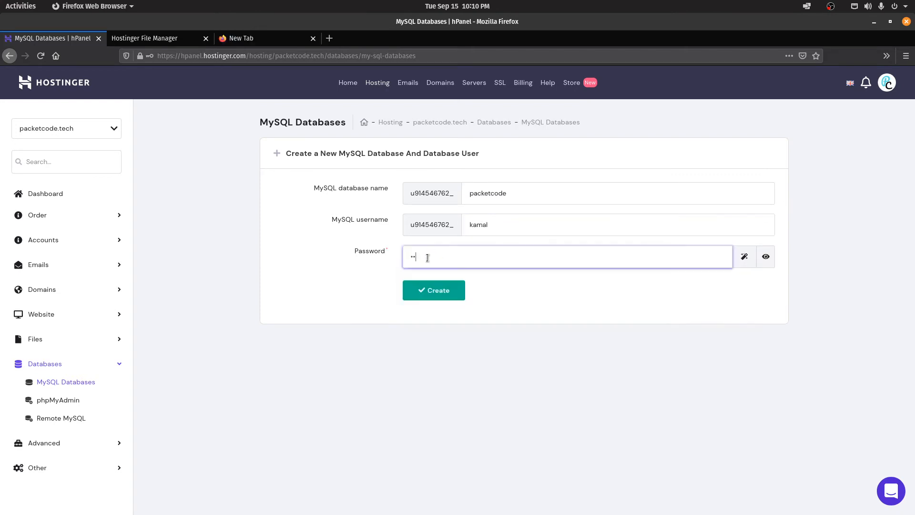
# Step: Create the packetcode database and open it in phpMyAdmin
pyautogui.click(438, 291)
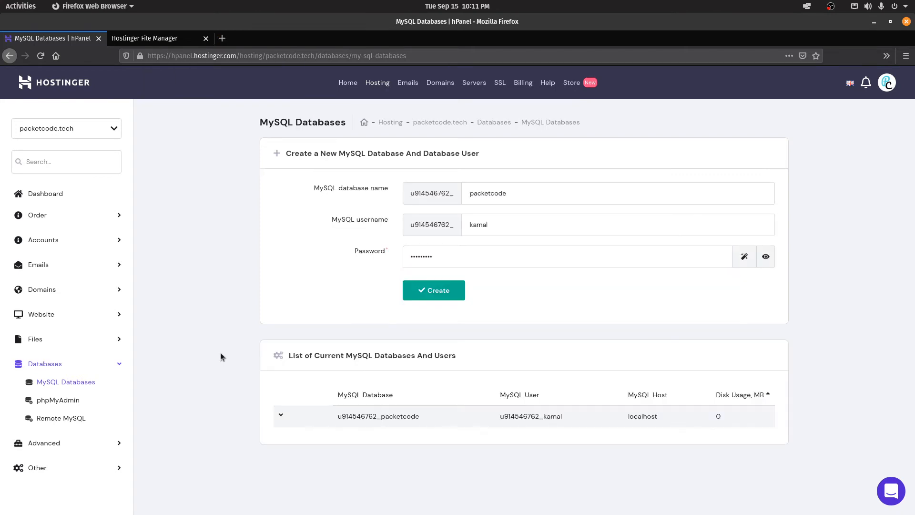
pyautogui.click(281, 415)
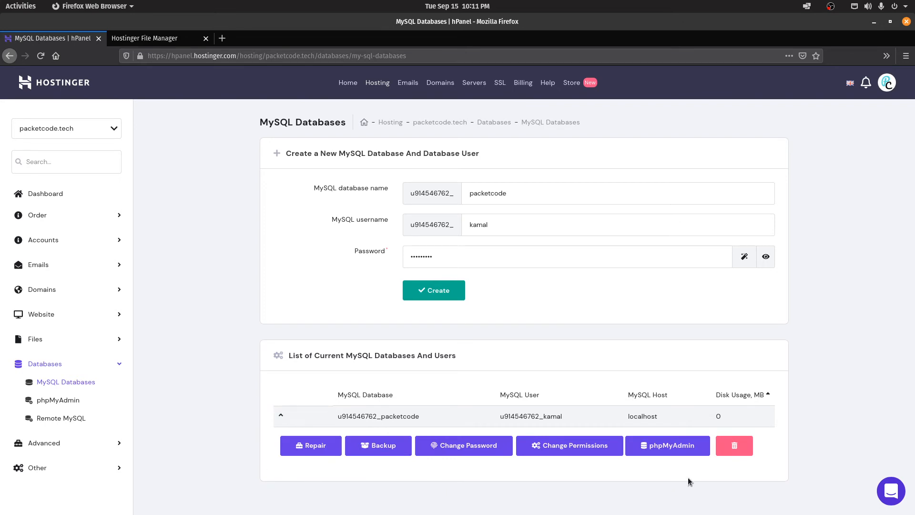
pyautogui.click(685, 450)
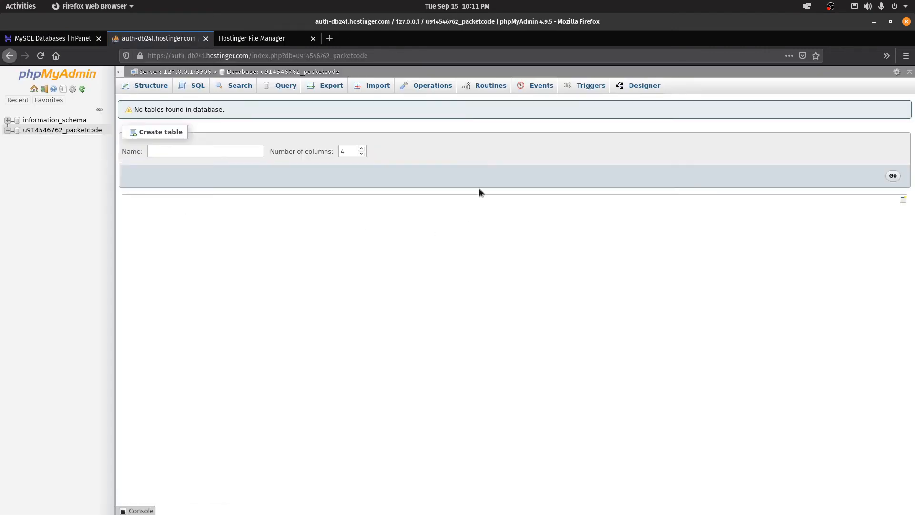
# Step: View the empty packetcode database's Import, Structure and SQL pages, then switch back to hPanel
pyautogui.click(372, 86)
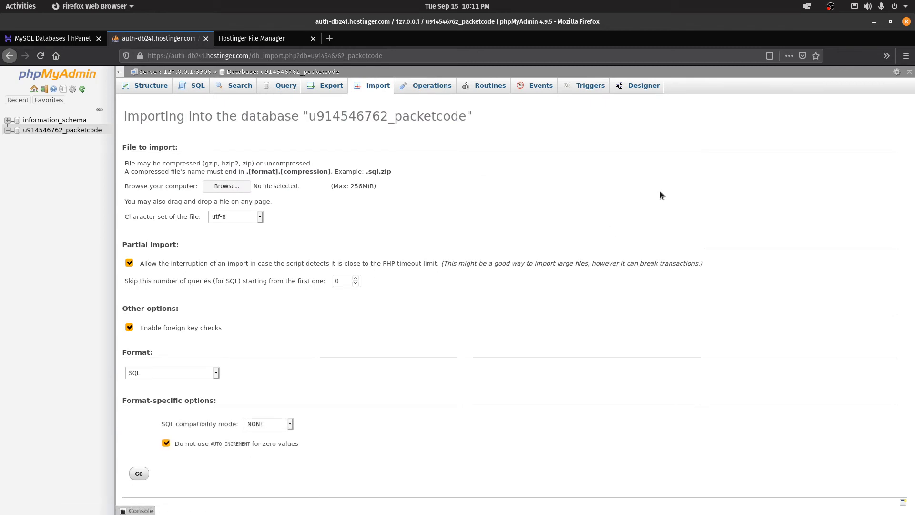
pyautogui.click(155, 87)
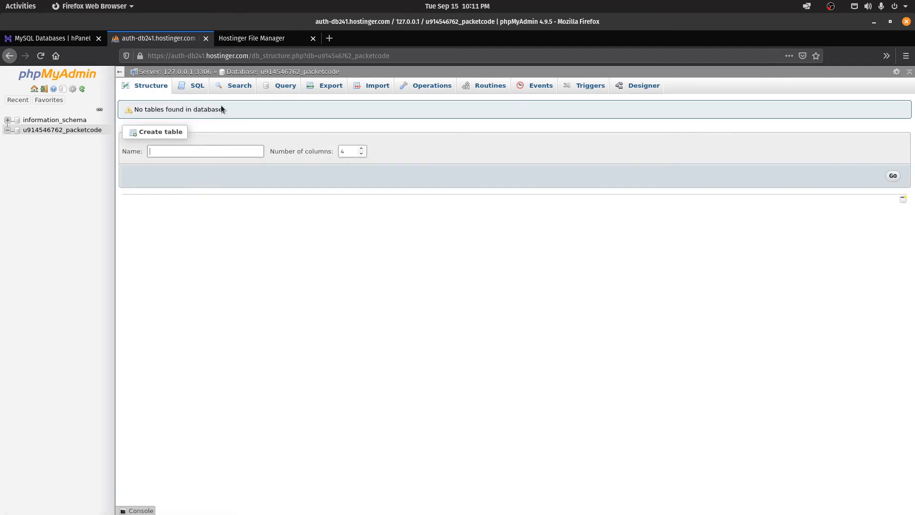
pyautogui.click(187, 94)
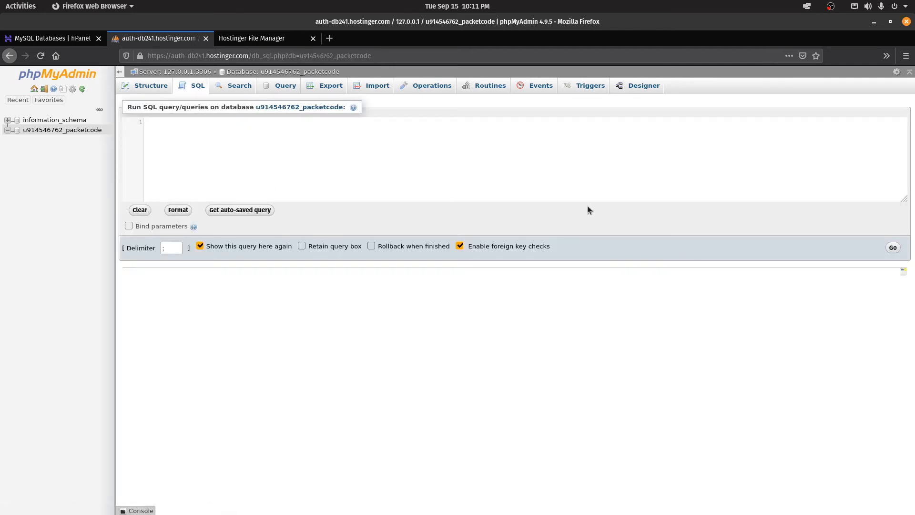
pyautogui.click(76, 38)
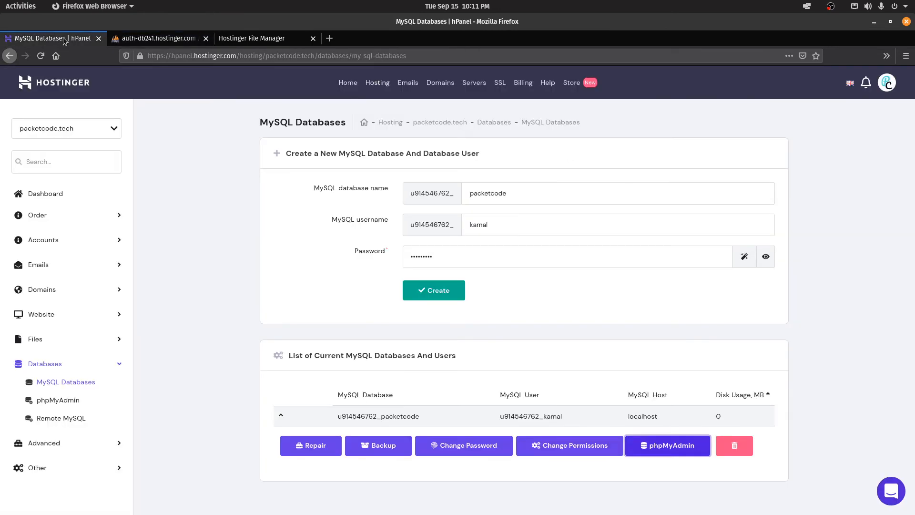
# Step: Generate and copy an SSH key on the Advanced > GIT page, then open a new browser tab
pyautogui.click(39, 443)
pyautogui.scroll(-3, 163, 303)
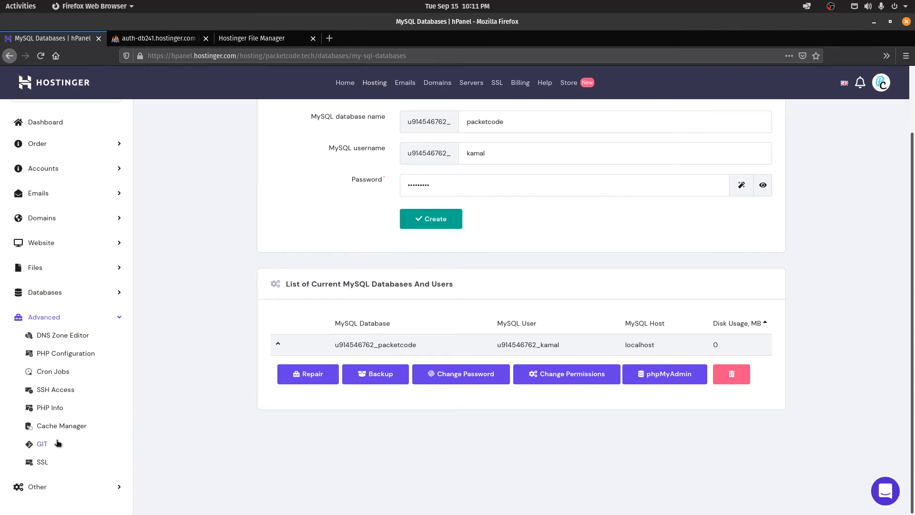
pyautogui.click(43, 444)
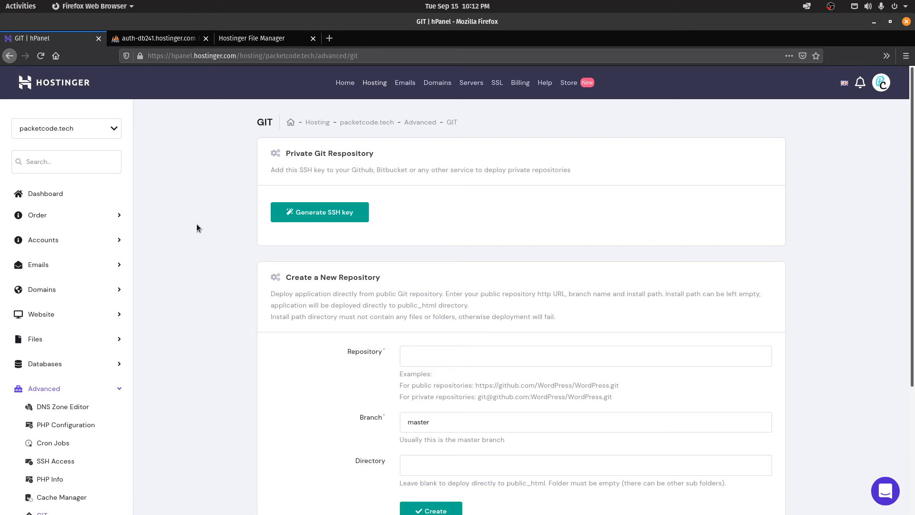
pyautogui.click(297, 211)
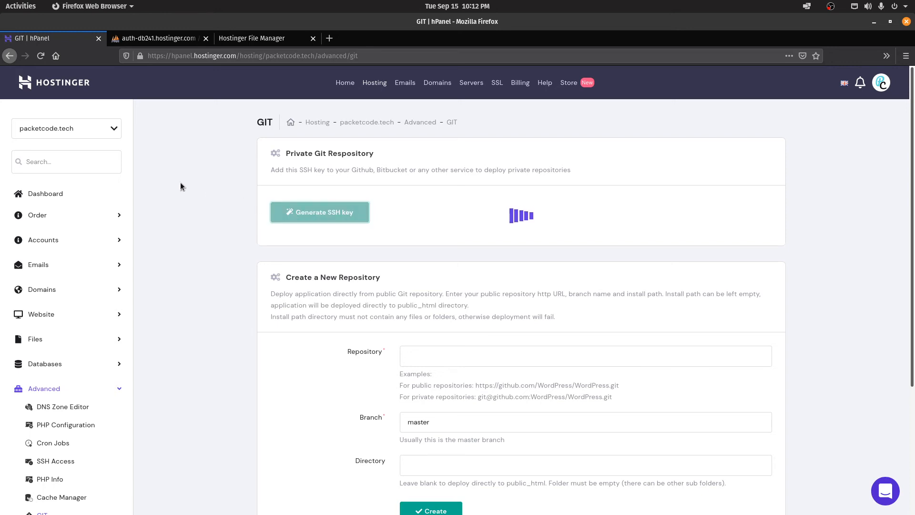
pyautogui.click(299, 319)
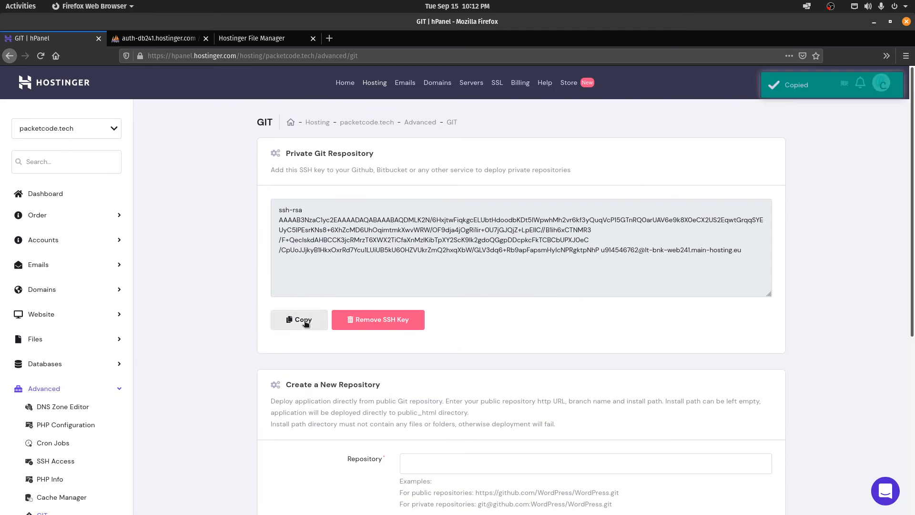
pyautogui.click(329, 38)
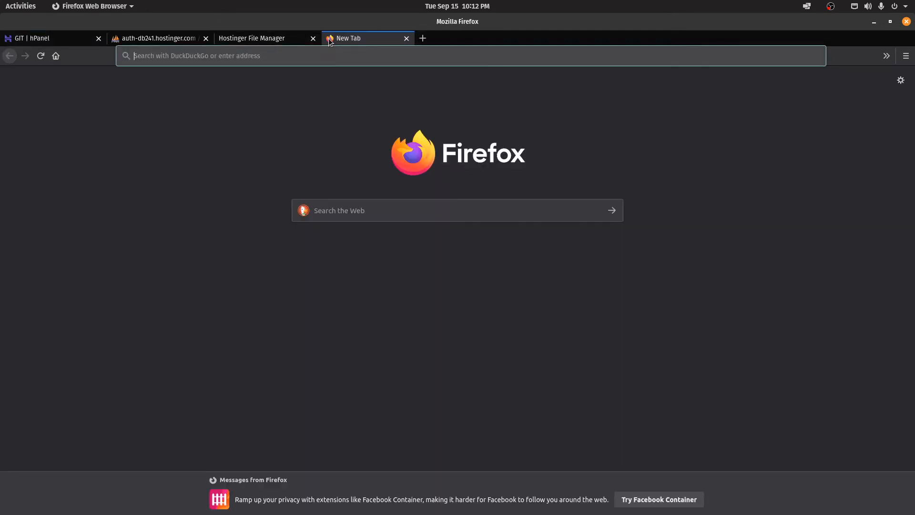
# Step: Go to GitHub's SSH and GPG keys settings page
pyautogui.write('github.com')
pyautogui.press('Return')
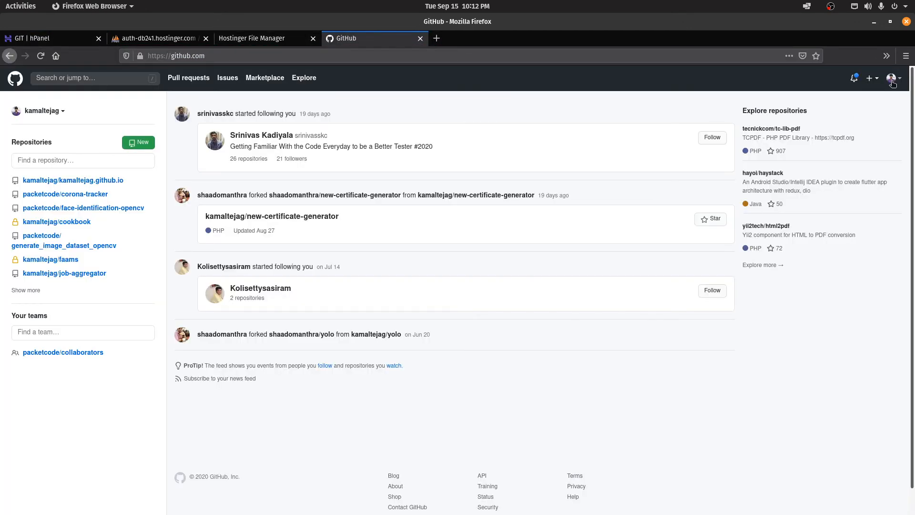
pyautogui.click(892, 79)
pyautogui.click(837, 267)
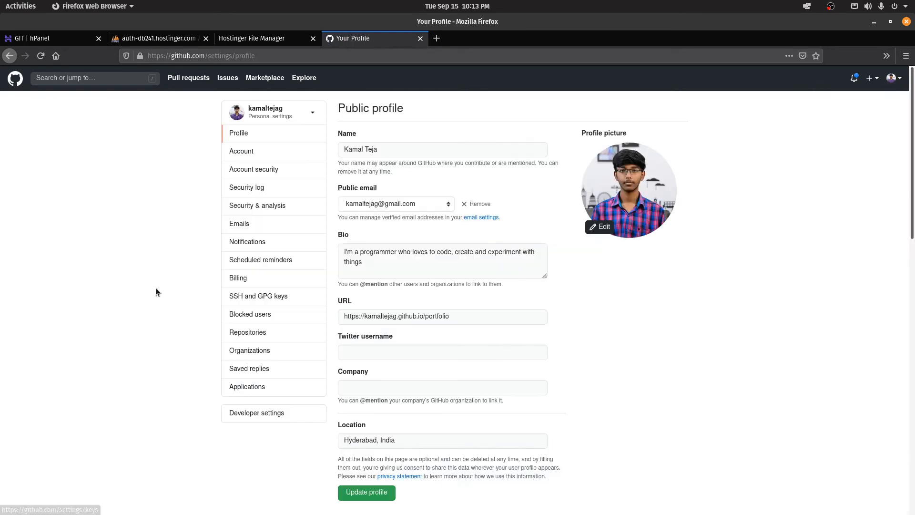
pyautogui.click(265, 296)
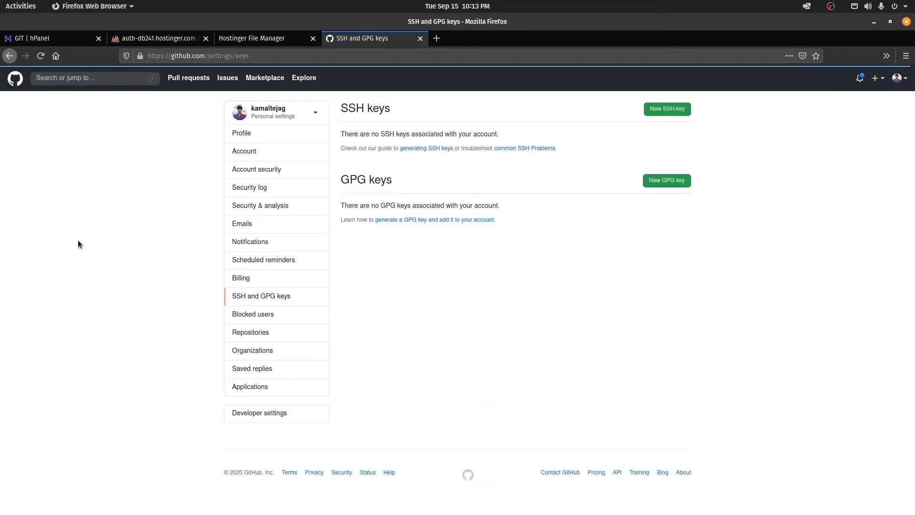
# Step: Add the pasted Hostinger key as a new SSH key titled 'Hostinger Git Integration'
pyautogui.click(671, 108)
pyautogui.click(370, 154)
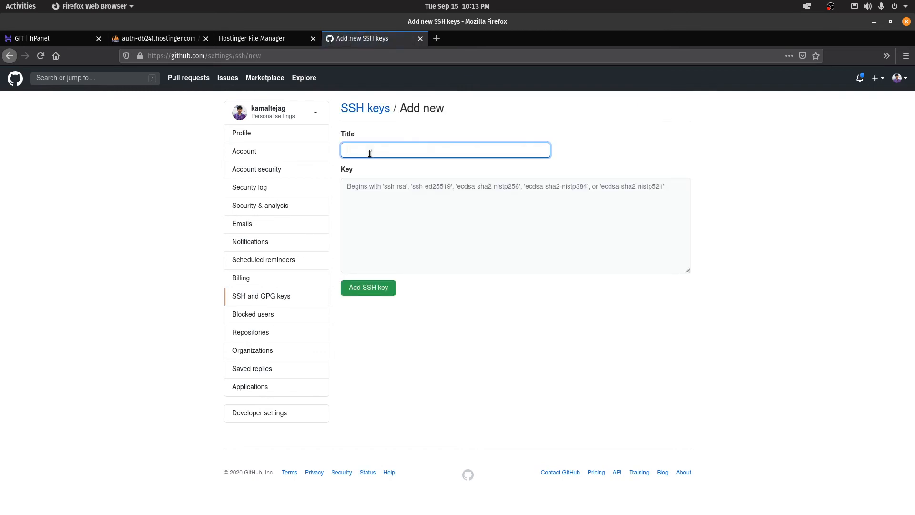
pyautogui.write('Hostinger')
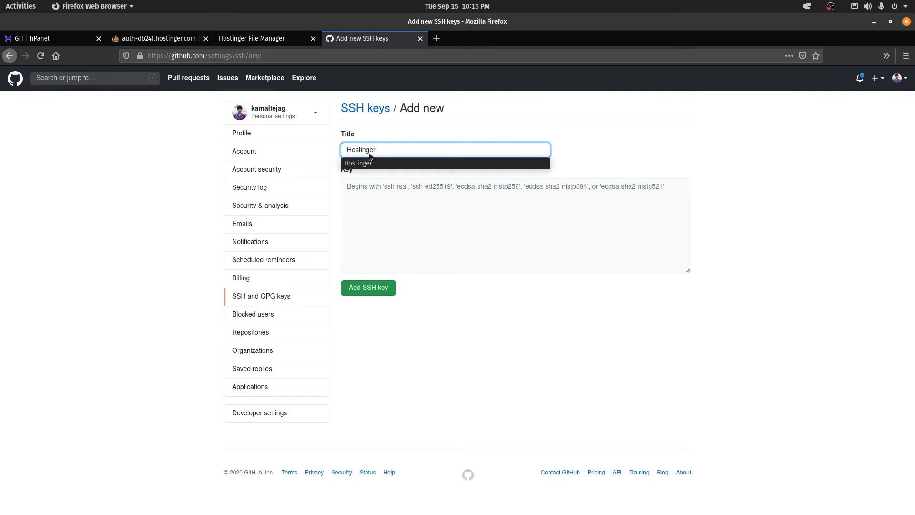
pyautogui.write(' Git Integration')
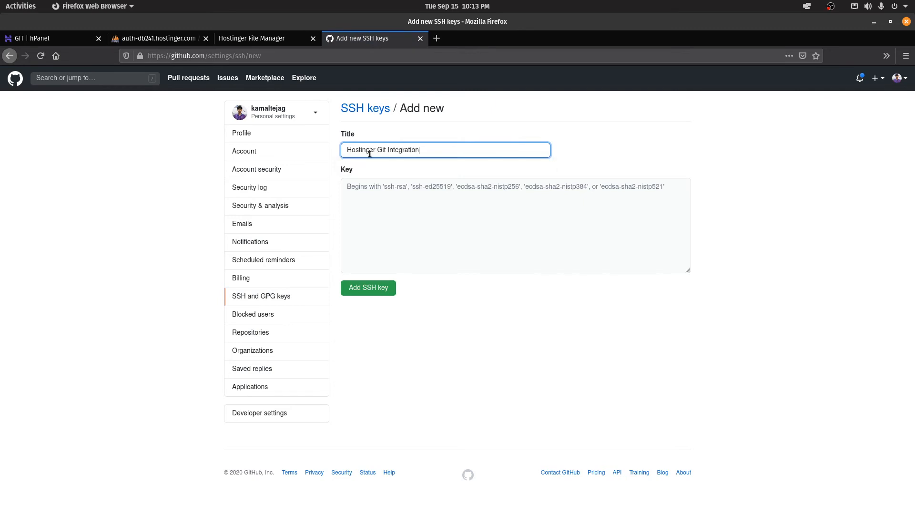
pyautogui.click(415, 206)
pyautogui.hotkey('ctrl', 'v')
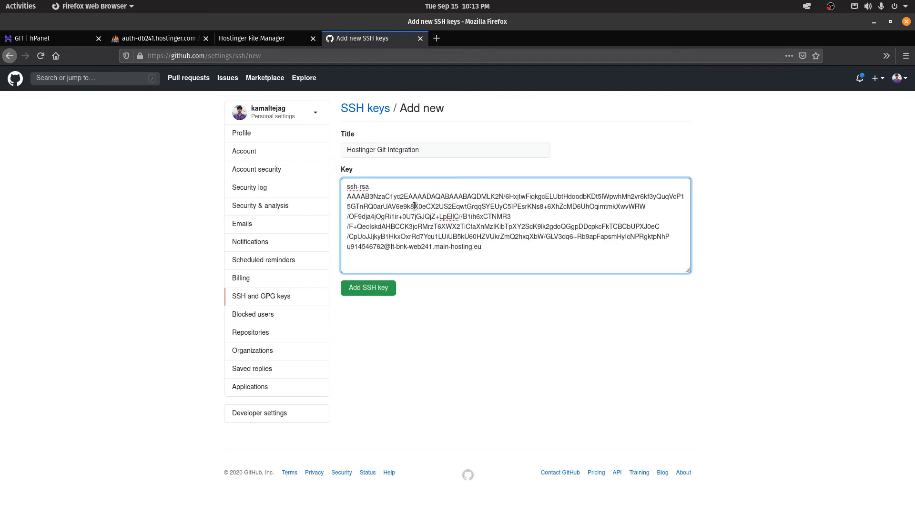
pyautogui.click(371, 288)
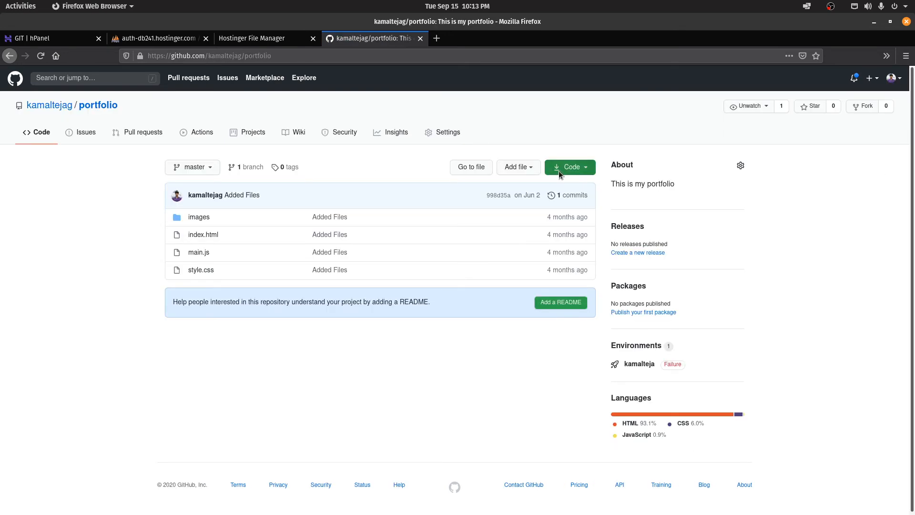
# Step: Copy the portfolio repository's HTTPS clone address and return to the hPanel GIT page
pyautogui.click(560, 171)
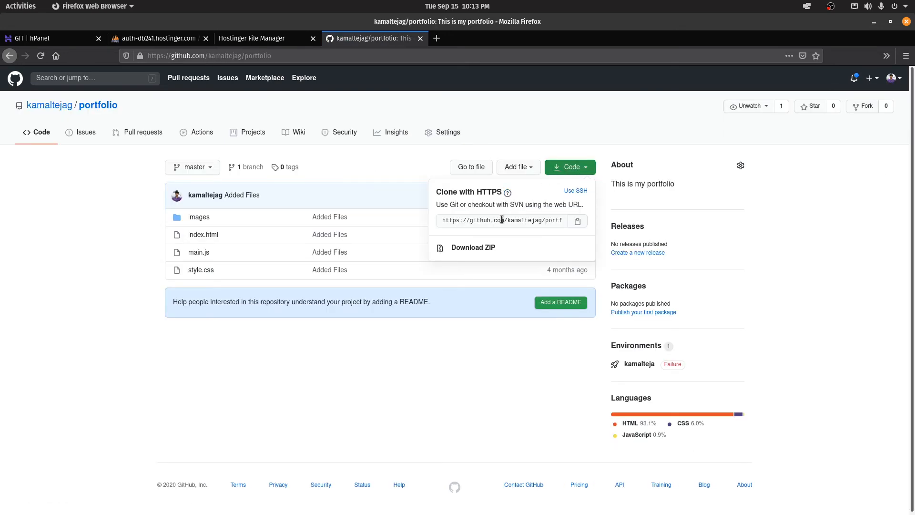
pyautogui.click(576, 191)
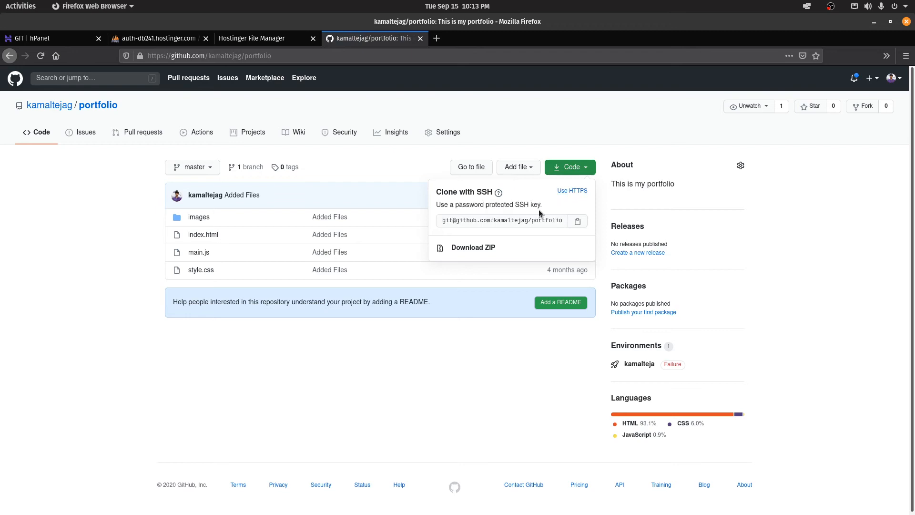
pyautogui.click(565, 191)
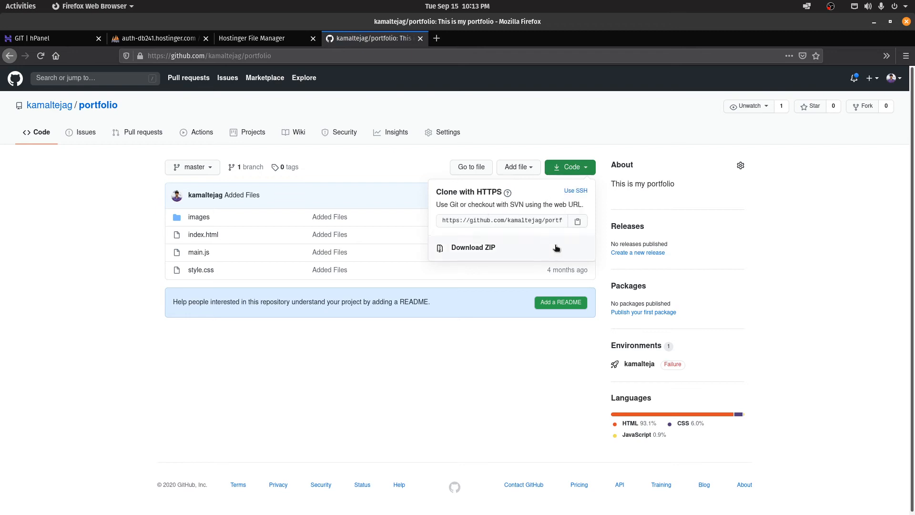
pyautogui.click(577, 224)
pyautogui.click(53, 38)
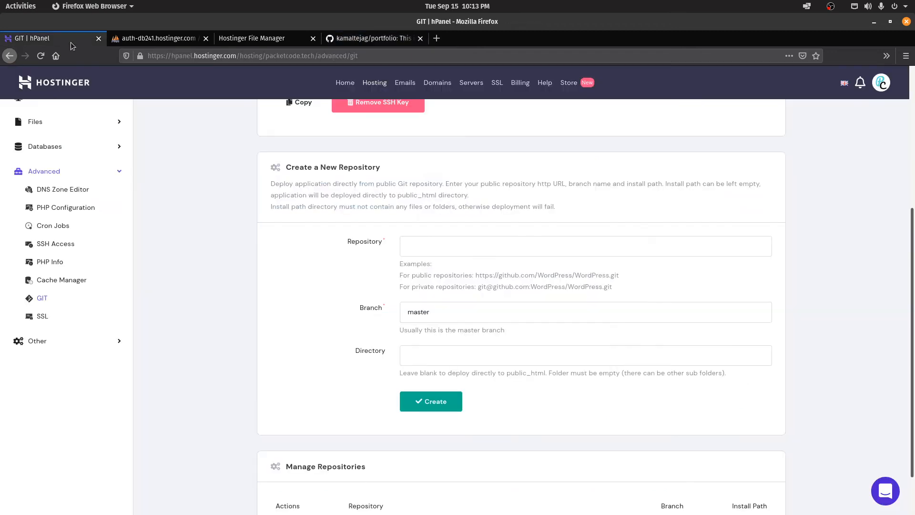
# Step: Paste the HTTPS clone address into the Repository field and review the address format hints
pyautogui.scroll(2, 157, 286)
pyautogui.click(444, 307)
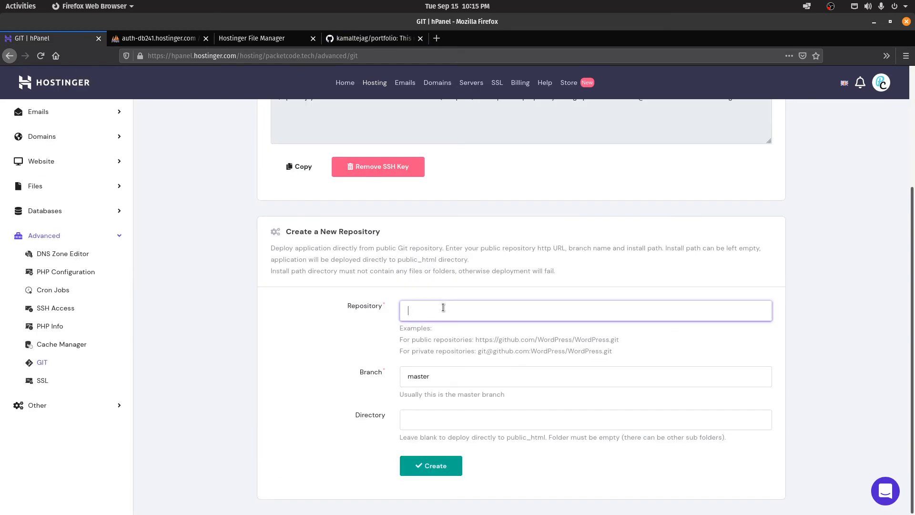
pyautogui.hotkey('ctrl', 'v')
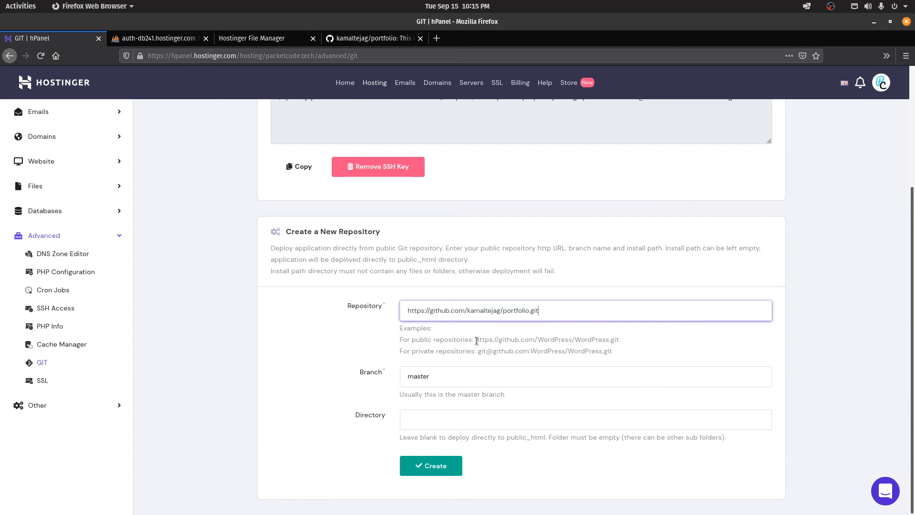
pyautogui.moveTo(476, 341); pyautogui.dragTo(626, 343)
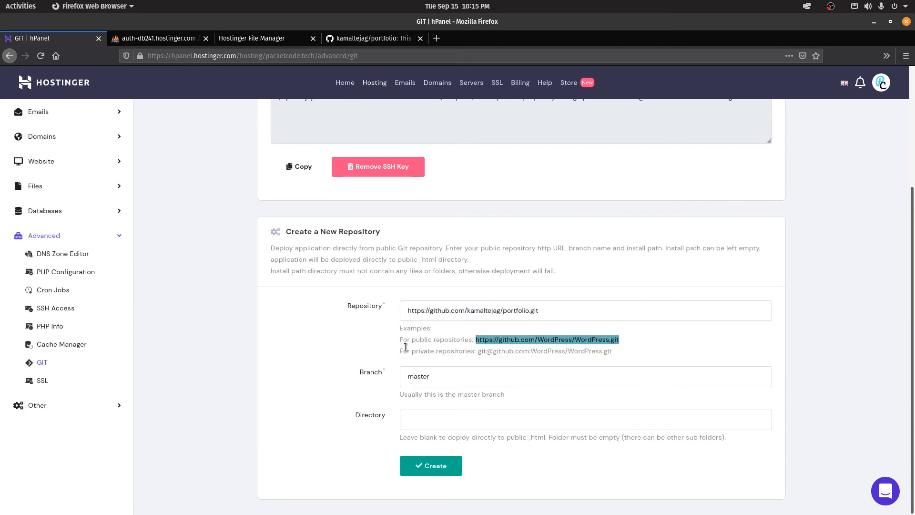
pyautogui.moveTo(410, 351); pyautogui.dragTo(621, 351)
pyautogui.click(466, 352)
pyautogui.click(650, 355)
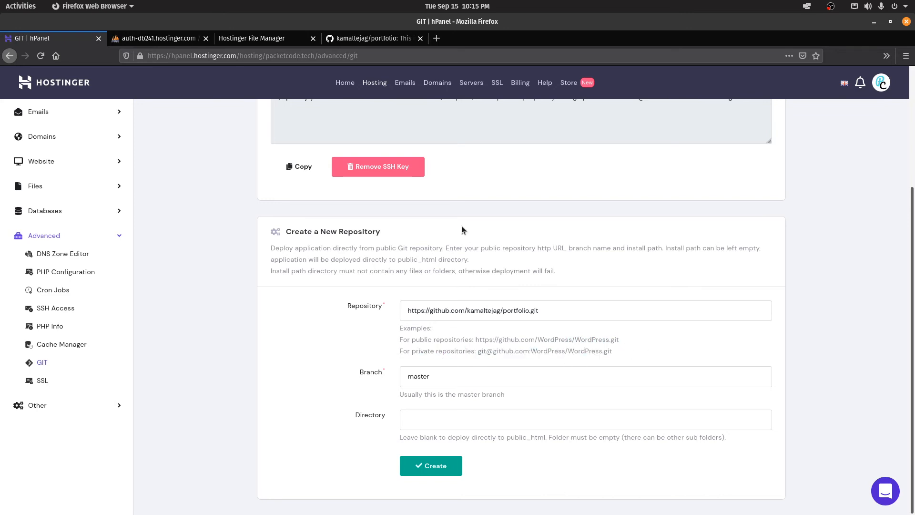
# Step: Copy the repository's SSH clone address from GitHub and come back to the form
pyautogui.click(372, 38)
pyautogui.click(575, 190)
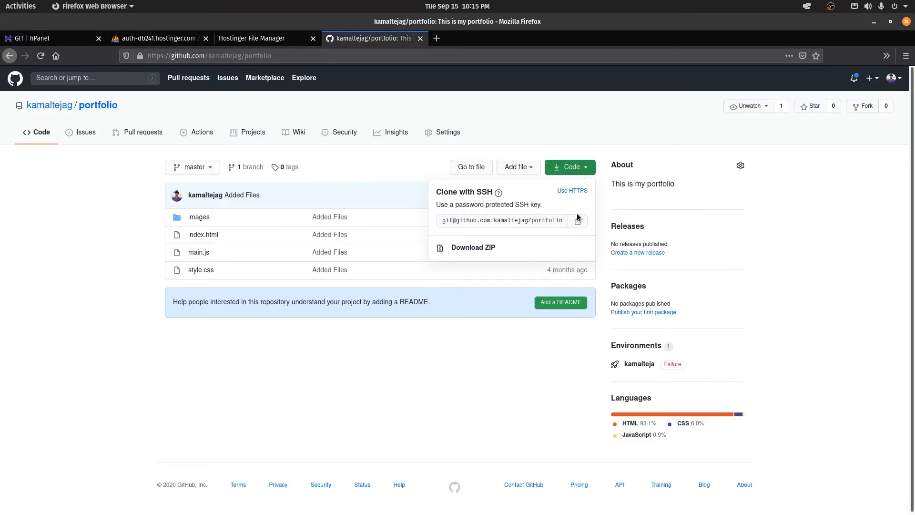
pyautogui.click(578, 221)
pyautogui.click(54, 38)
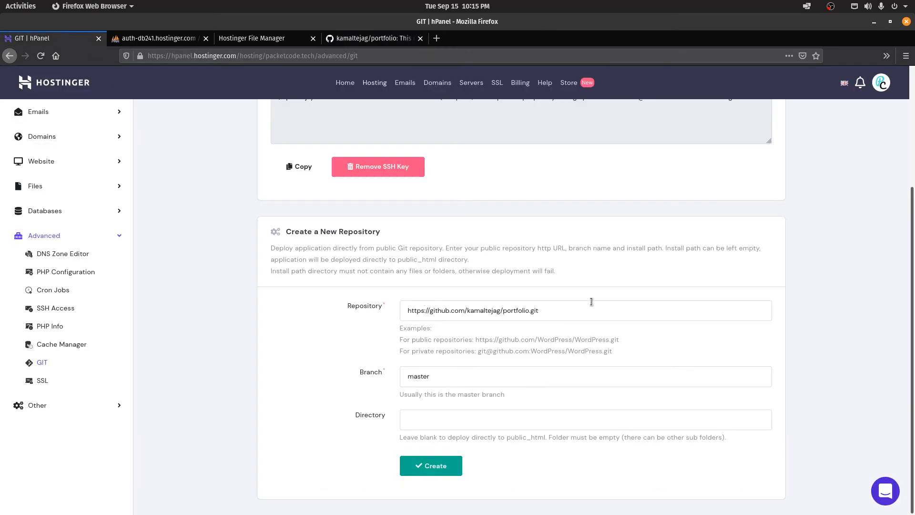
# Step: Keep the branch as master and leave the install directory blank to deploy into public_html
pyautogui.click(478, 382)
pyautogui.click(333, 399)
pyautogui.moveTo(505, 437); pyautogui.dragTo(548, 435)
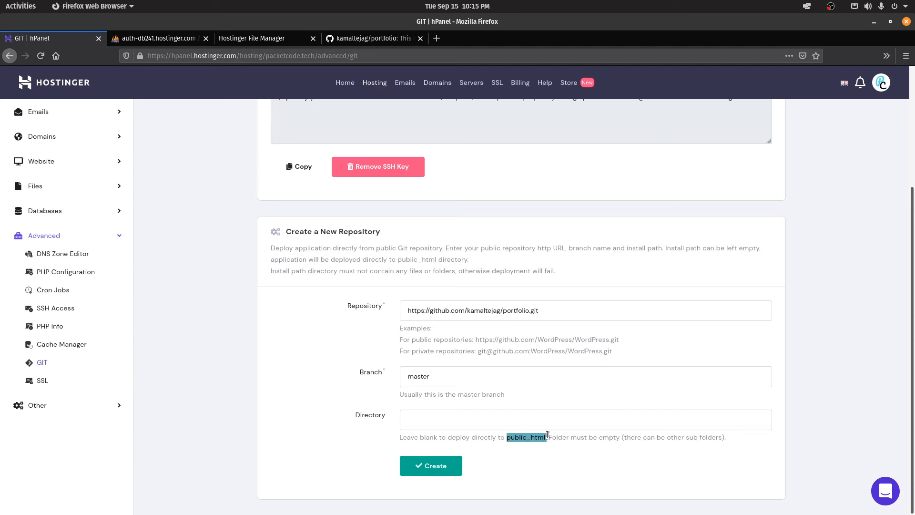
pyautogui.click(558, 469)
pyautogui.click(420, 425)
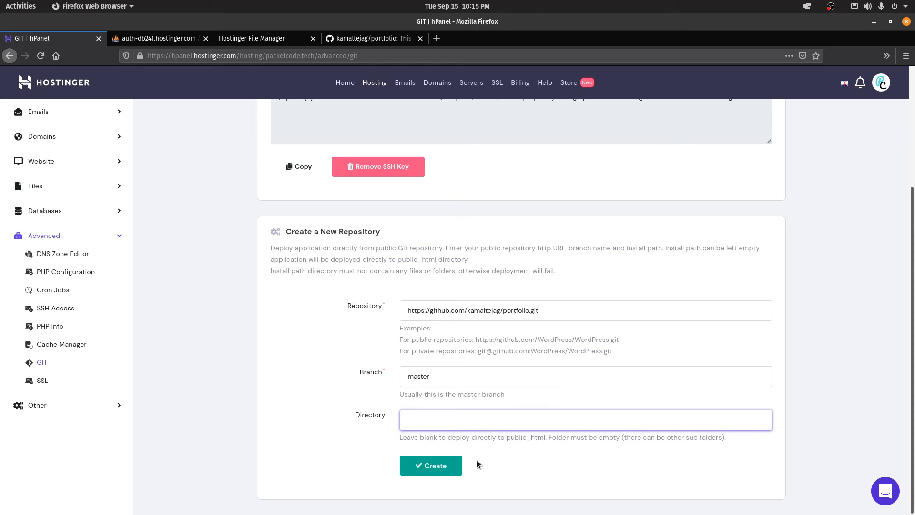
# Step: Confirm public_html is still empty, then create the Git deployment
pyautogui.click(255, 43)
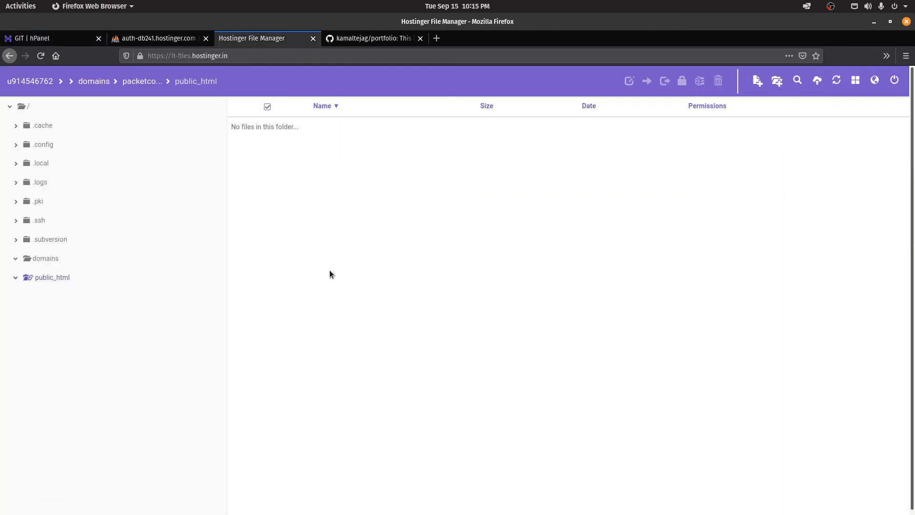
pyautogui.click(68, 39)
pyautogui.click(252, 38)
pyautogui.click(47, 42)
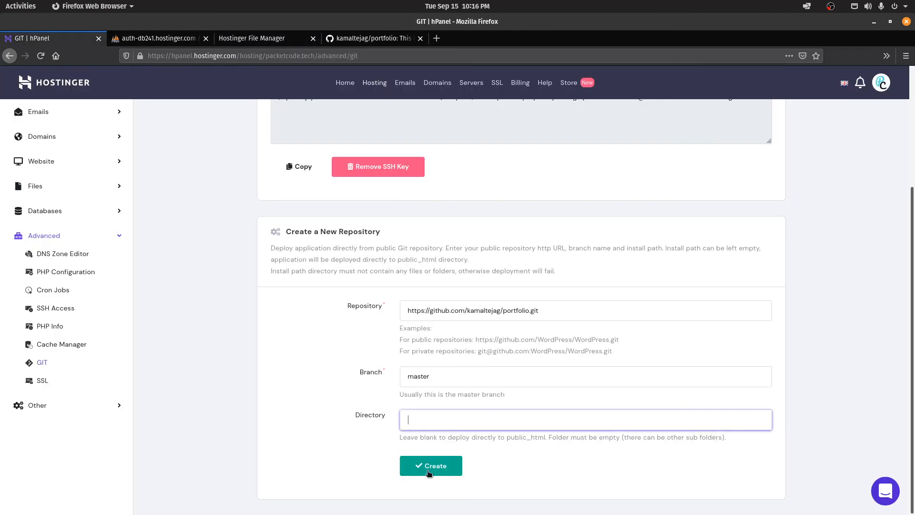
pyautogui.click(431, 467)
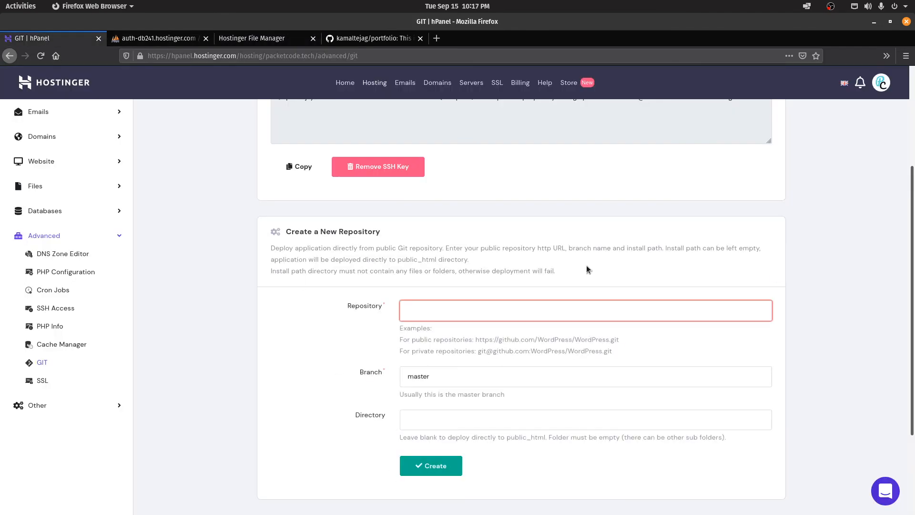
# Step: Reload File Manager and open public_html to confirm the deployed portfolio files are there
pyautogui.click(249, 39)
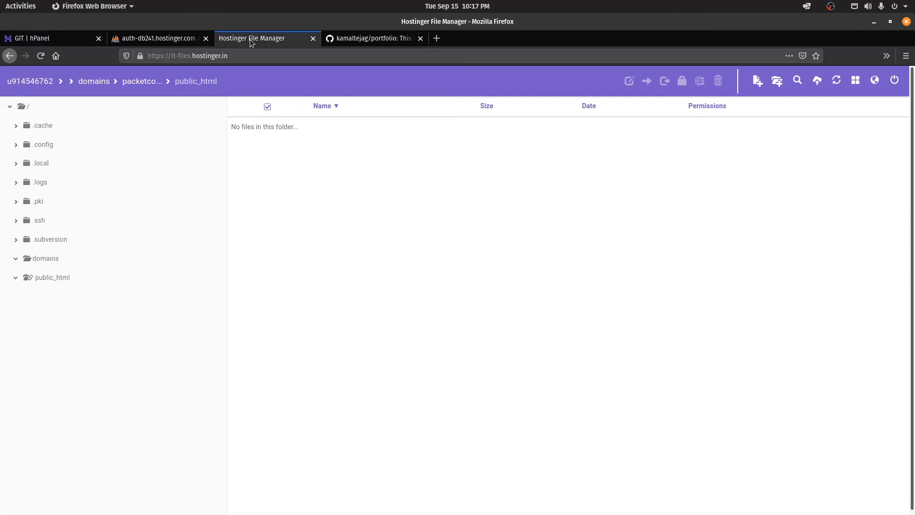
pyautogui.click(41, 56)
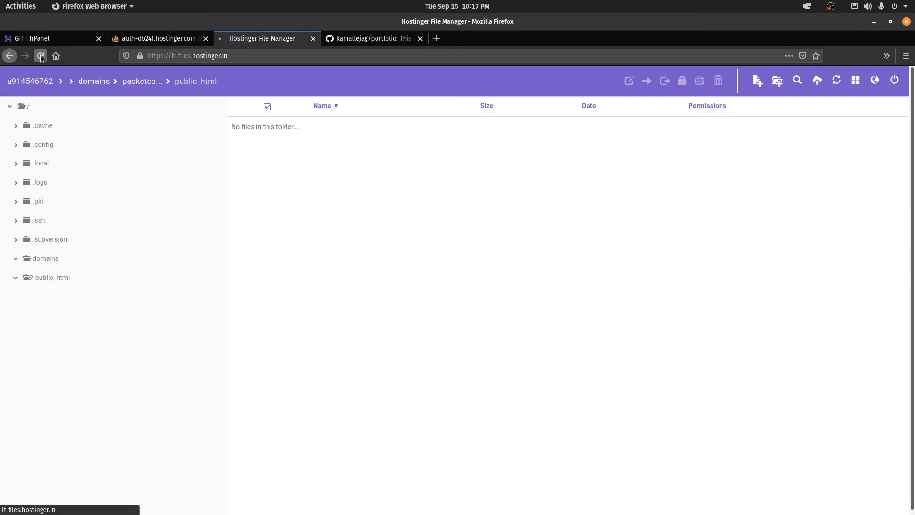
pyautogui.click(53, 278)
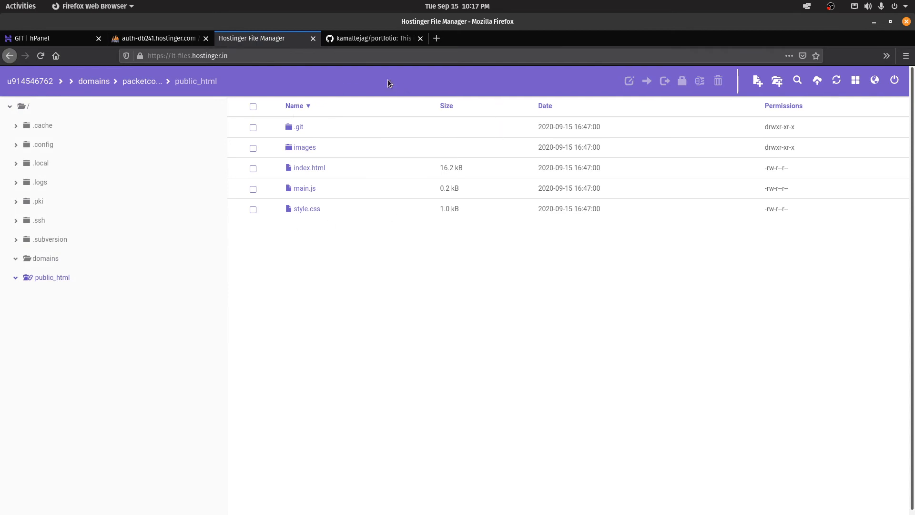
# Step: Load packetcode.tech in a new tab and scroll through the live portfolio site
pyautogui.click(437, 38)
pyautogui.write('packetcode.te')
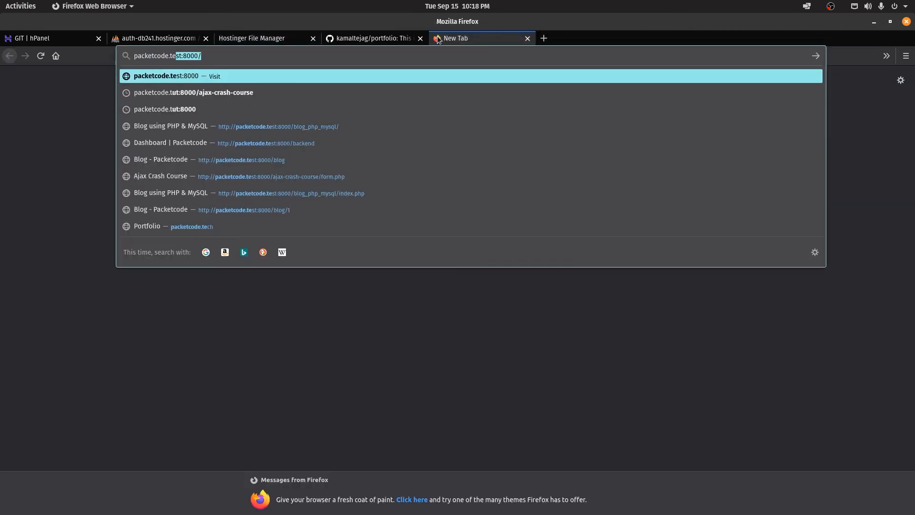
pyautogui.write('ch')
pyautogui.press('Return')
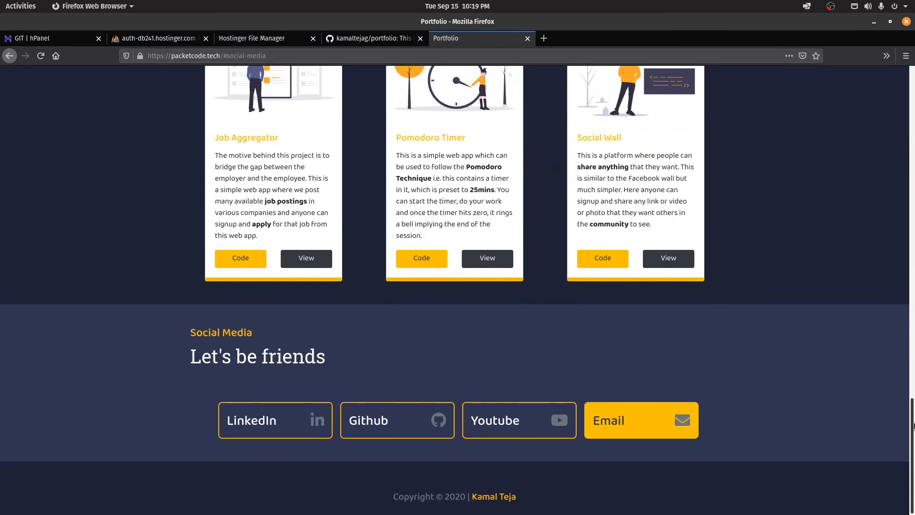
pyautogui.moveTo(914, 429); pyautogui.dragTo(913, 95)
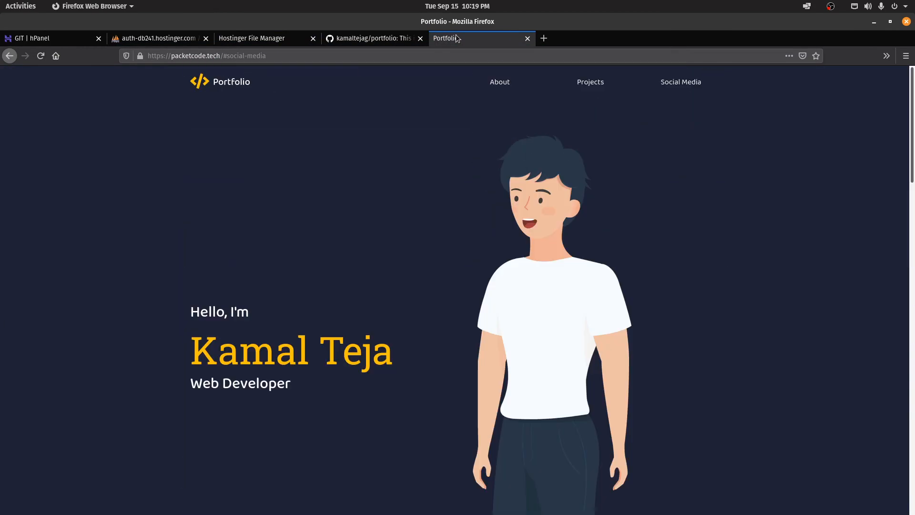
# Step: In hPanel GIT, open the portfolio repository's Auto Deployment setup and select its webhook URL
pyautogui.click(69, 40)
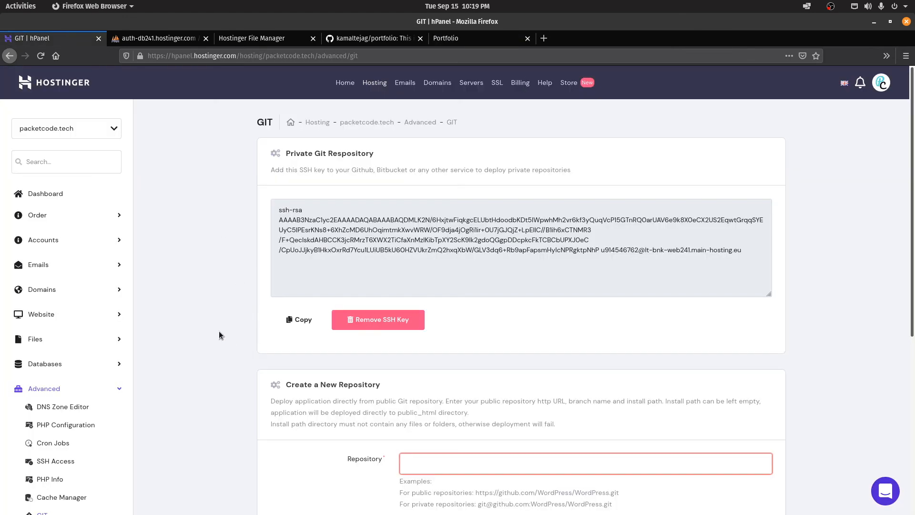
pyautogui.scroll(-5, 219, 331)
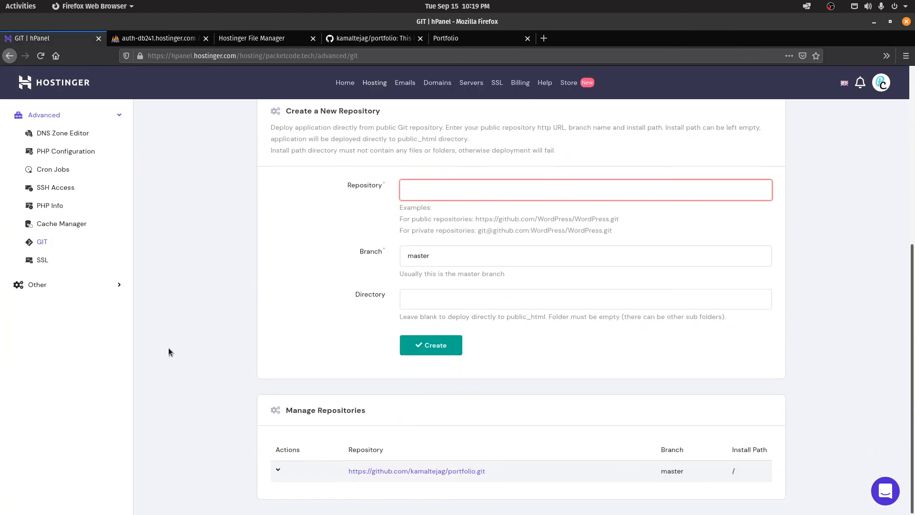
pyautogui.click(278, 470)
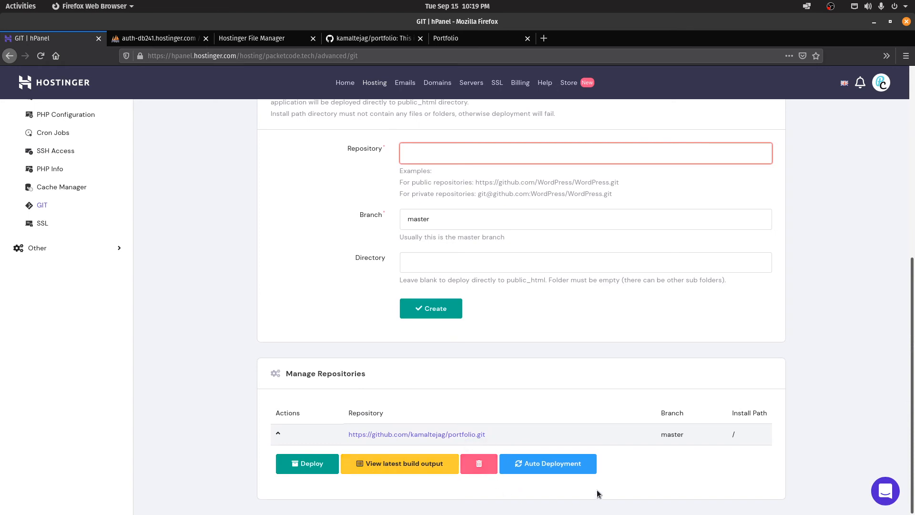
pyautogui.click(542, 464)
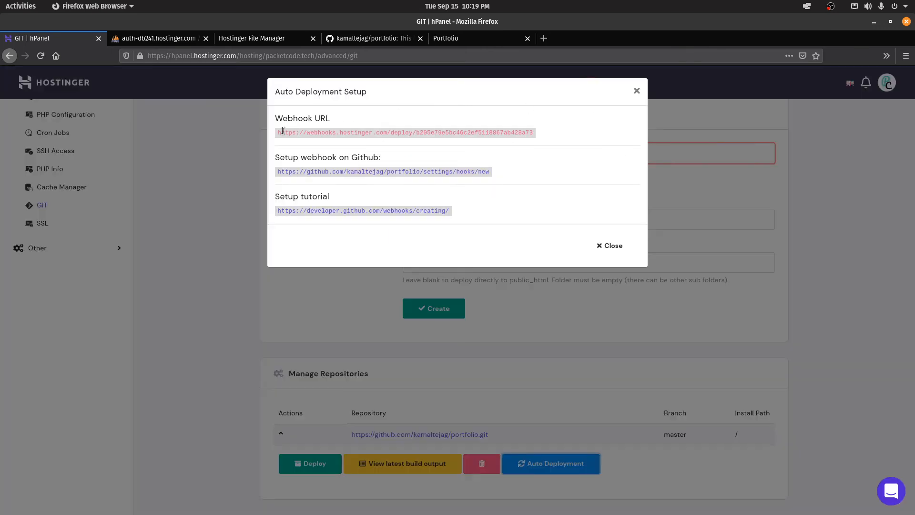
pyautogui.moveTo(279, 131); pyautogui.dragTo(539, 138)
pyautogui.hotkey('ctrl', 'c')
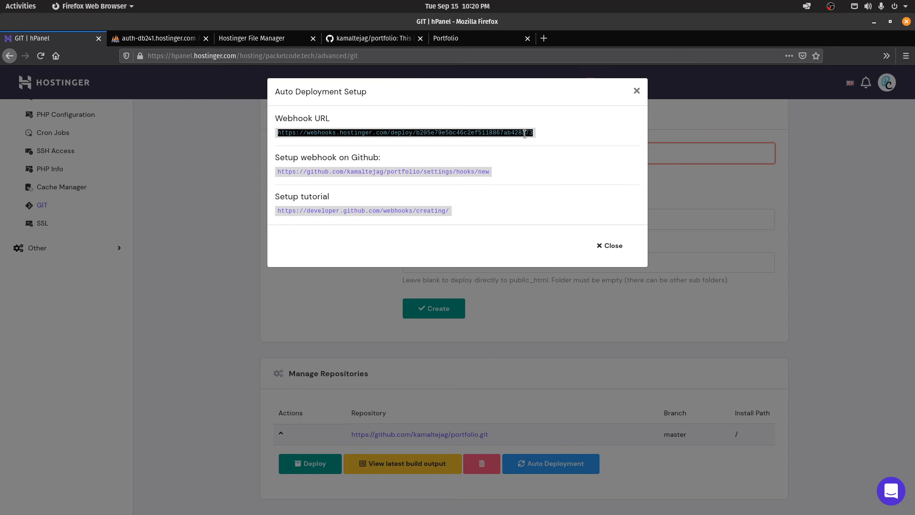
# Step: Go to the GitHub portfolio repository's Settings > Webhooks and start a new webhook
pyautogui.click(356, 39)
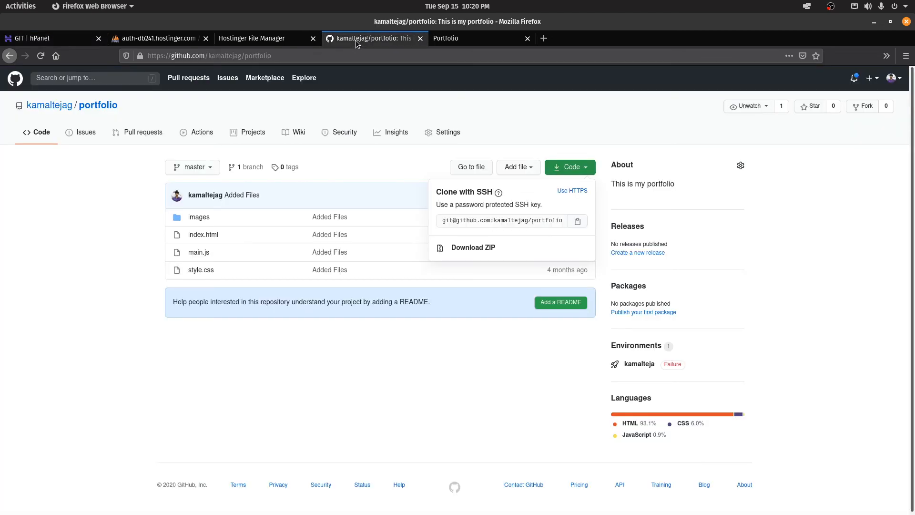
pyautogui.click(252, 412)
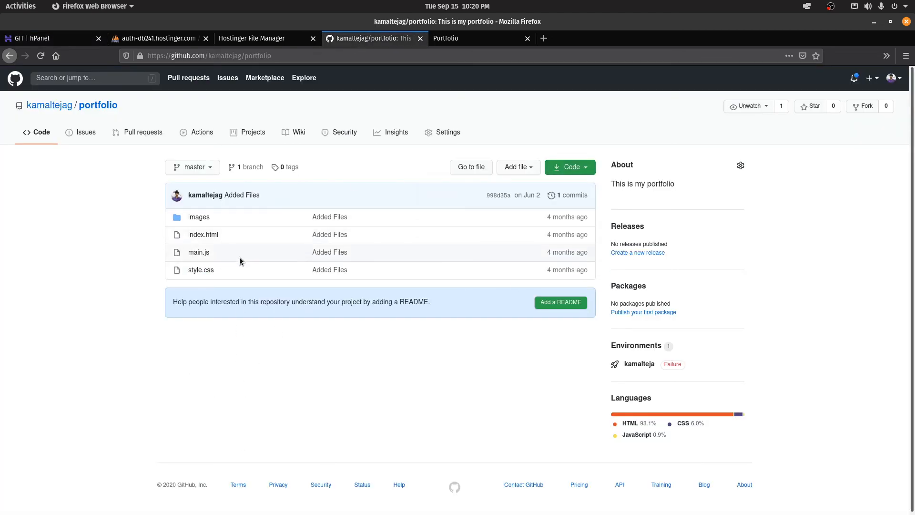
pyautogui.click(441, 136)
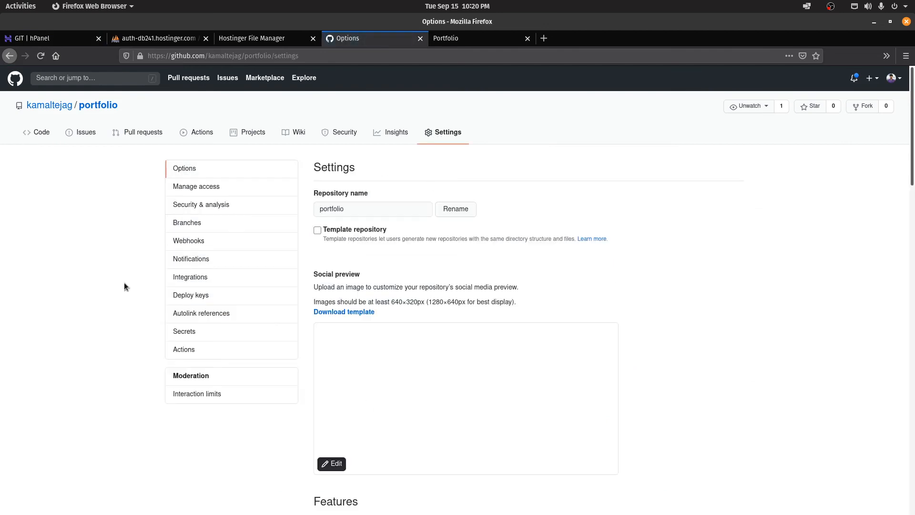
pyautogui.click(189, 242)
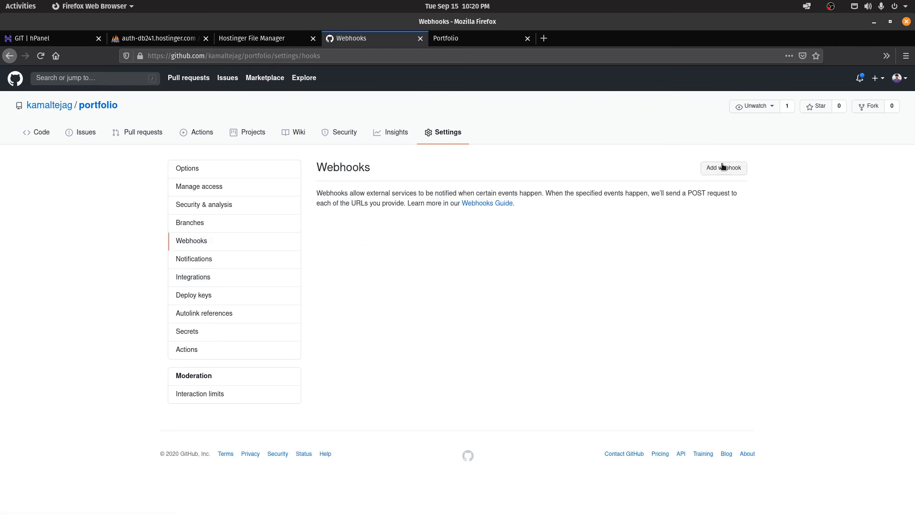
pyautogui.click(722, 167)
# Step: Paste the Hostinger deploy URL as the Payload URL and save the webhook
pyautogui.click(383, 231)
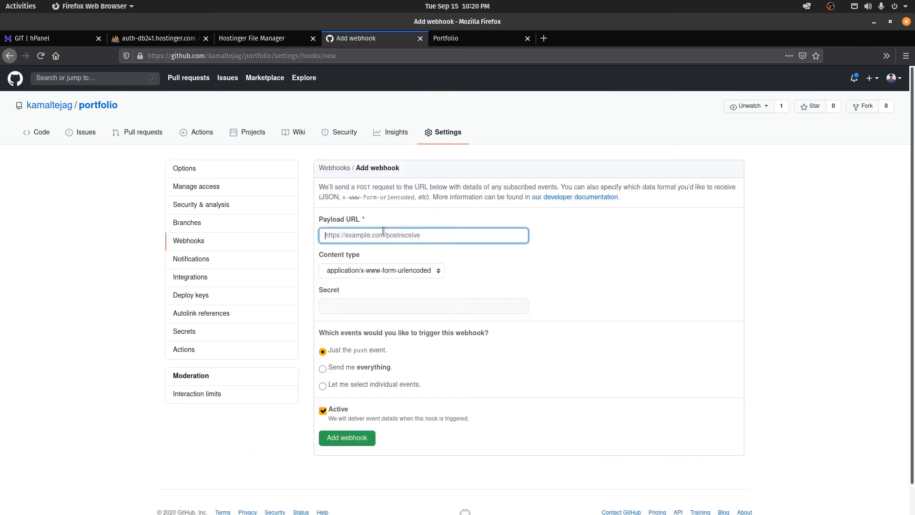
pyautogui.hotkey('ctrl', 'v')
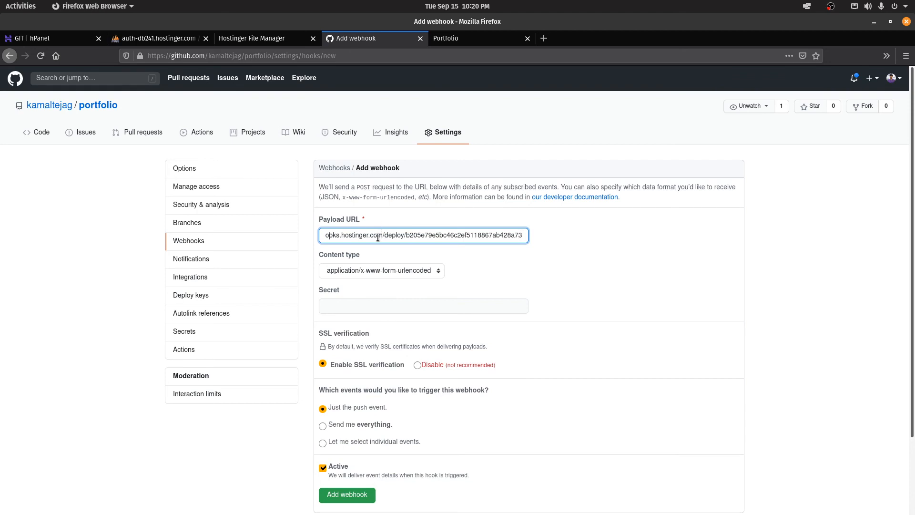
pyautogui.press('Home')
pyautogui.scroll(-3, 527, 282)
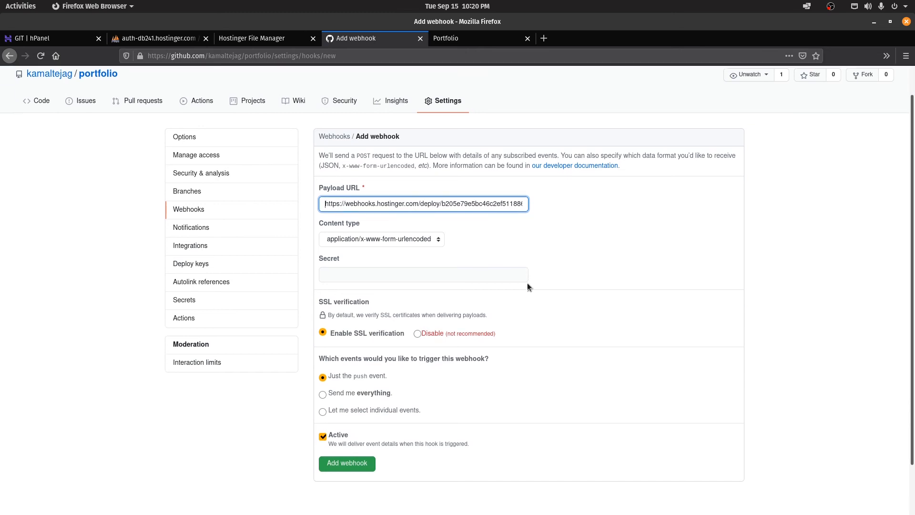
pyautogui.click(347, 408)
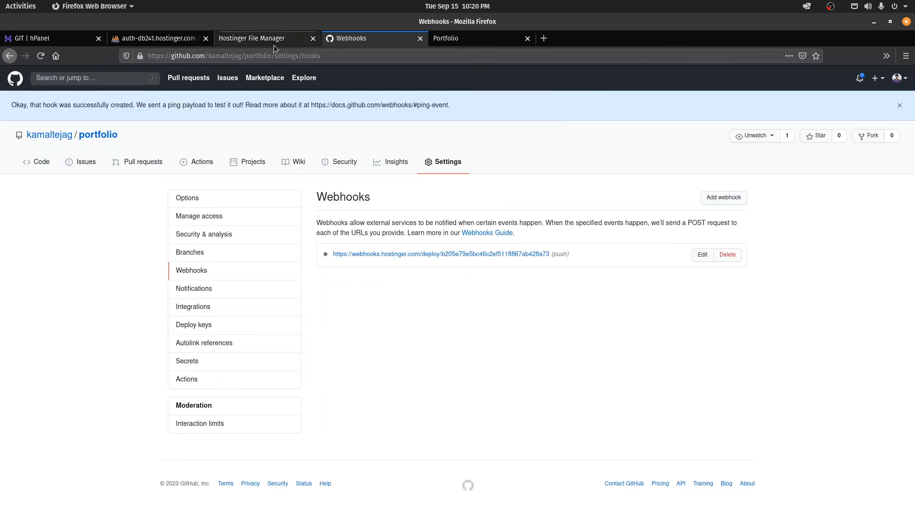
pyautogui.click(38, 162)
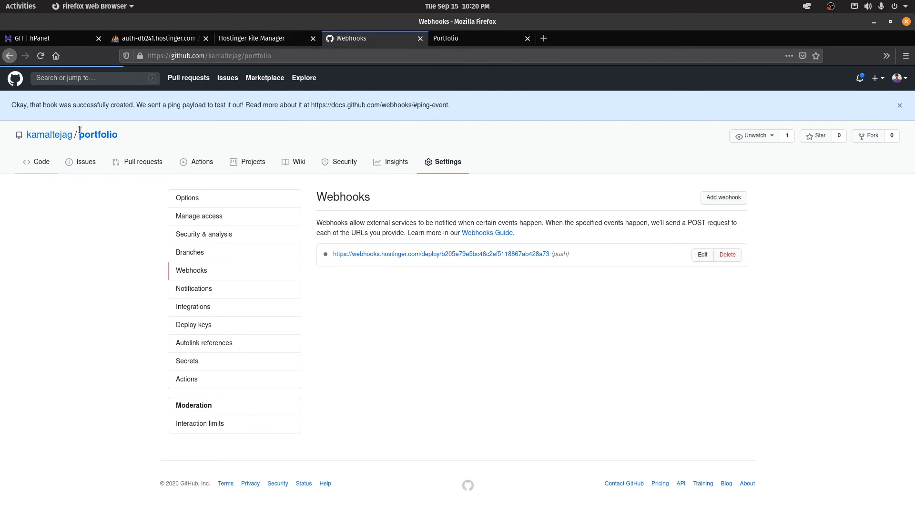
pyautogui.click(57, 37)
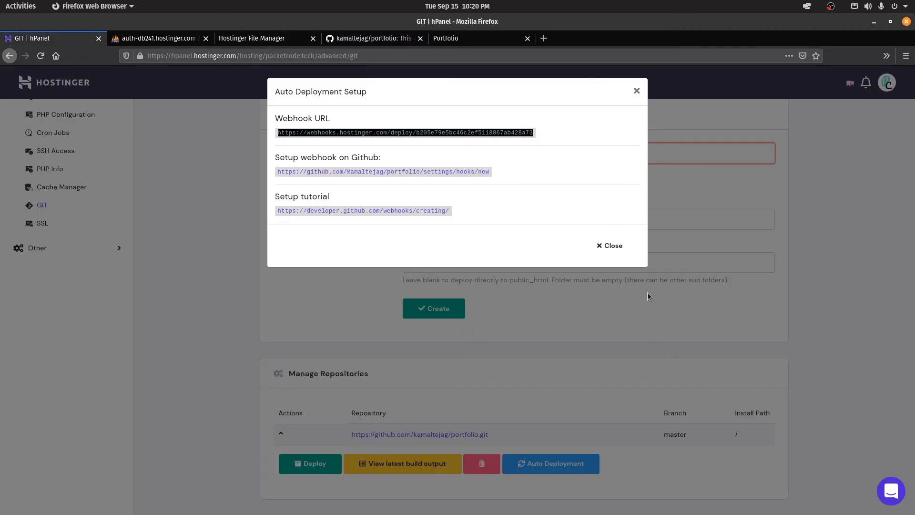
# Step: Close the Auto Deployment Setup dialog for the portfolio repository
pyautogui.click(614, 246)
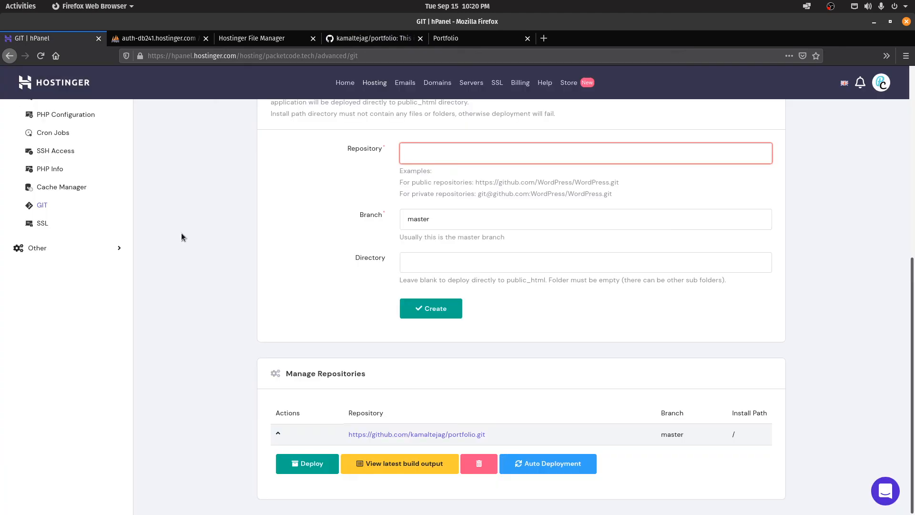
pyautogui.scroll(7, 361, 280)
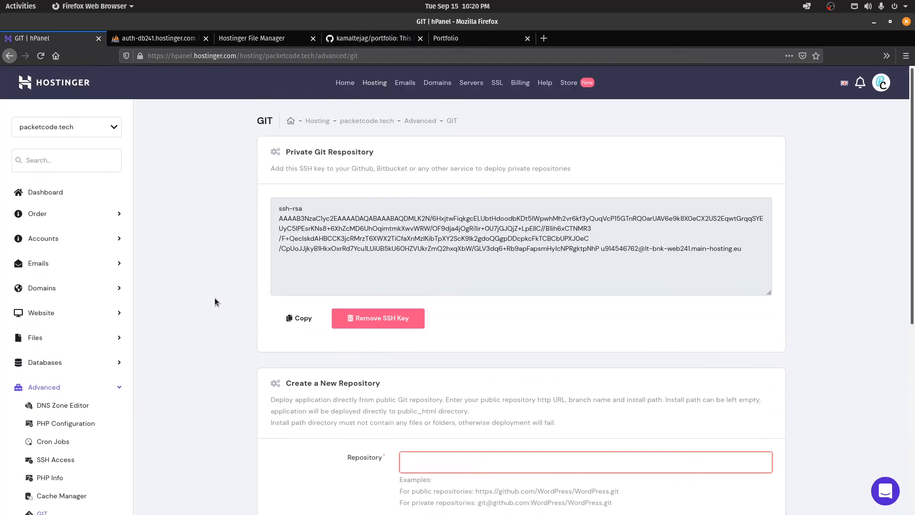
pyautogui.scroll(-5, 215, 295)
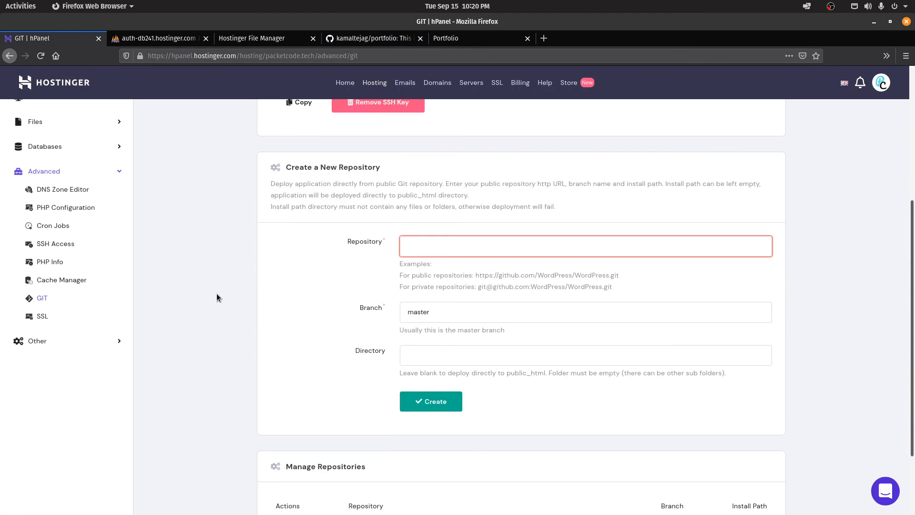
# Step: Go through Advanced > Cron Jobs to the SSH Access page for packetcode.tech
pyautogui.click(60, 230)
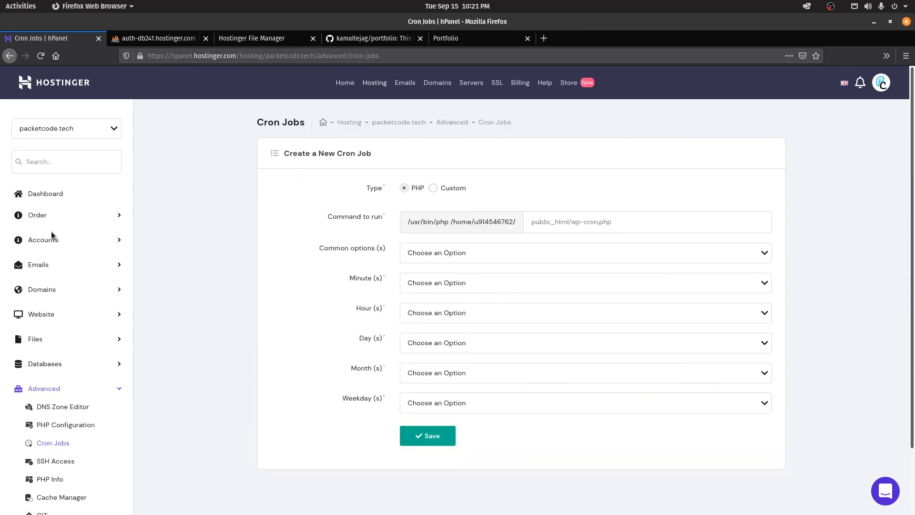
pyautogui.click(551, 224)
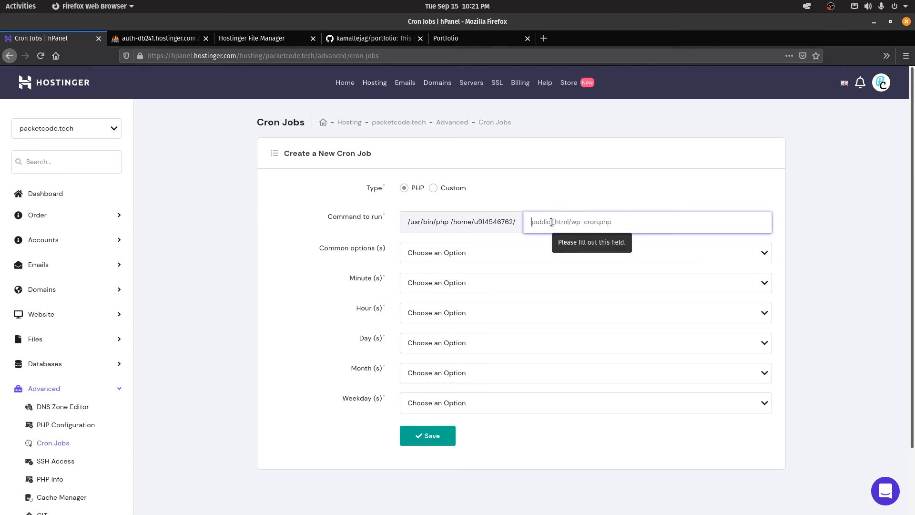
pyautogui.scroll(-2, 553, 224)
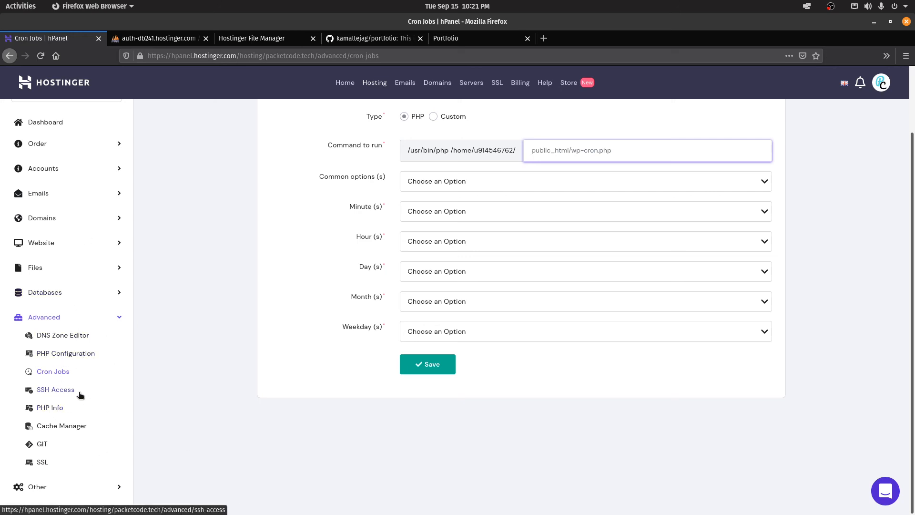
pyautogui.click(65, 391)
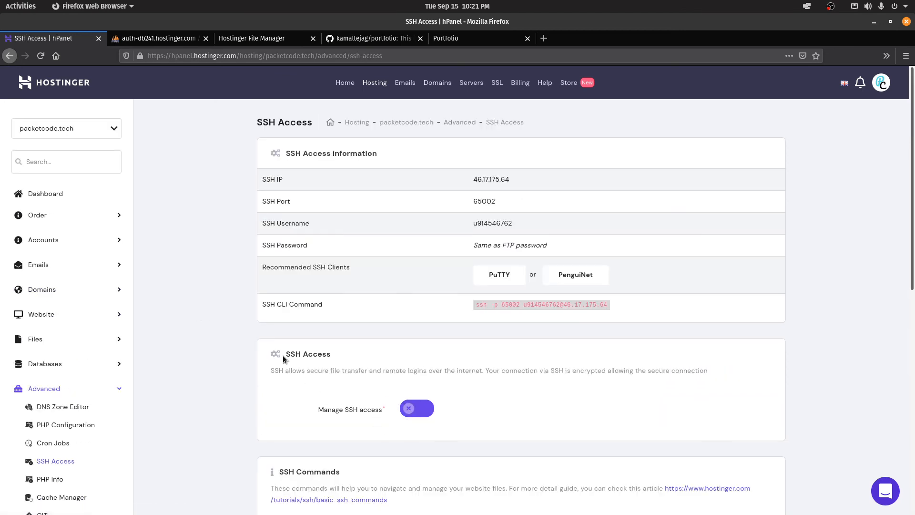
# Step: Switch on Manage SSH access for packetcode.tech and open a local terminal with Ctrl+Alt+T
pyautogui.moveTo(334, 355); pyautogui.dragTo(250, 358)
pyautogui.click(216, 353)
pyautogui.click(411, 406)
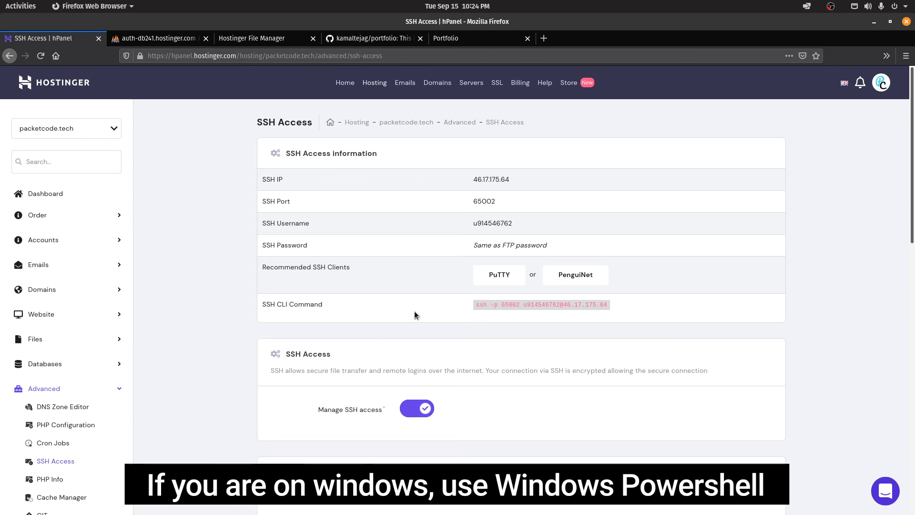
pyautogui.hotkey('ctrl', 'alt', 't')
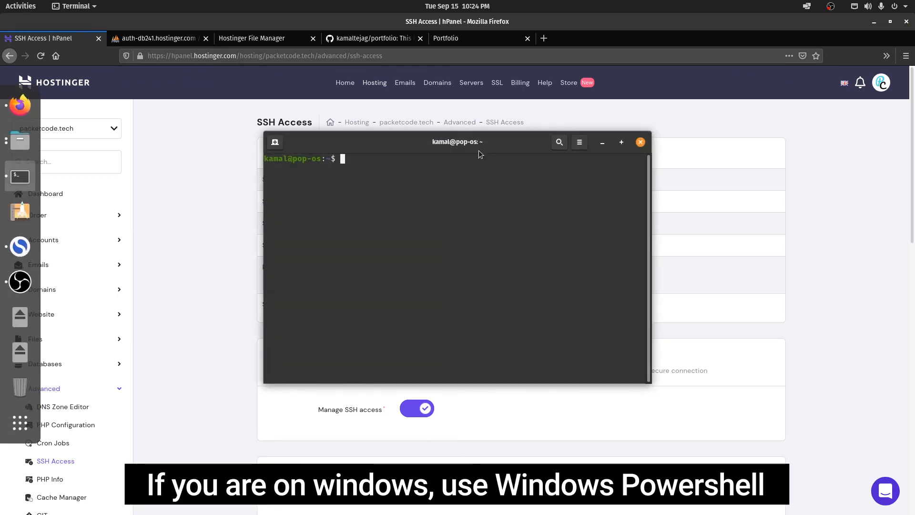
# Step: Copy the SSH login command from hPanel and run it in the terminal
pyautogui.moveTo(478, 150); pyautogui.dragTo(473, 383)
pyautogui.click(474, 305)
pyautogui.moveTo(474, 305); pyautogui.dragTo(609, 304)
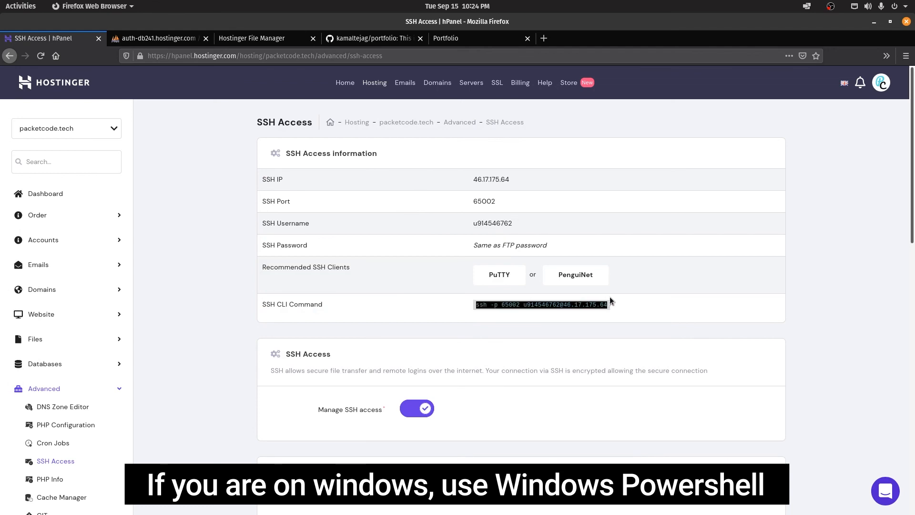
pyautogui.hotkey('alt', 'Tab')
pyautogui.hotkey('ctrl', 'shift', 'v')
pyautogui.moveTo(447, 383); pyautogui.dragTo(430, 202)
pyautogui.press('Return')
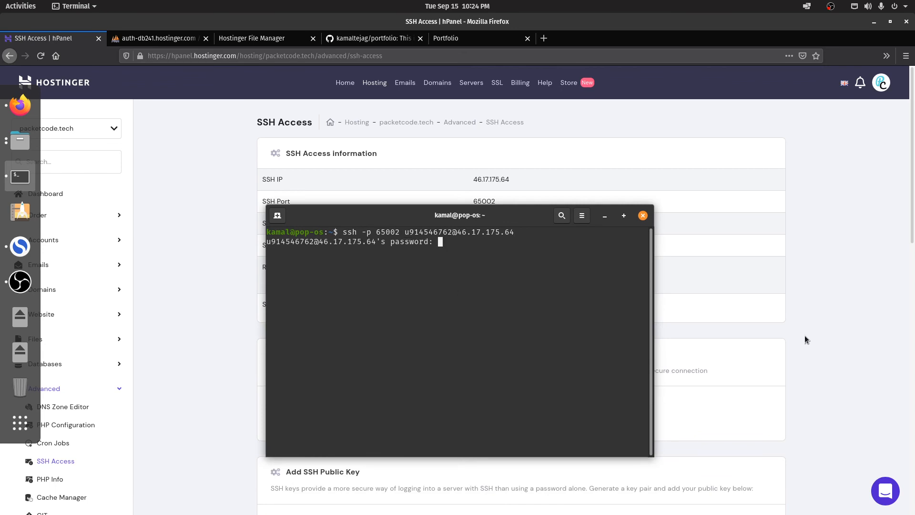
# Step: Log in to the server with the account password, which matches the FTP password
pyautogui.moveTo(414, 218); pyautogui.dragTo(449, 339)
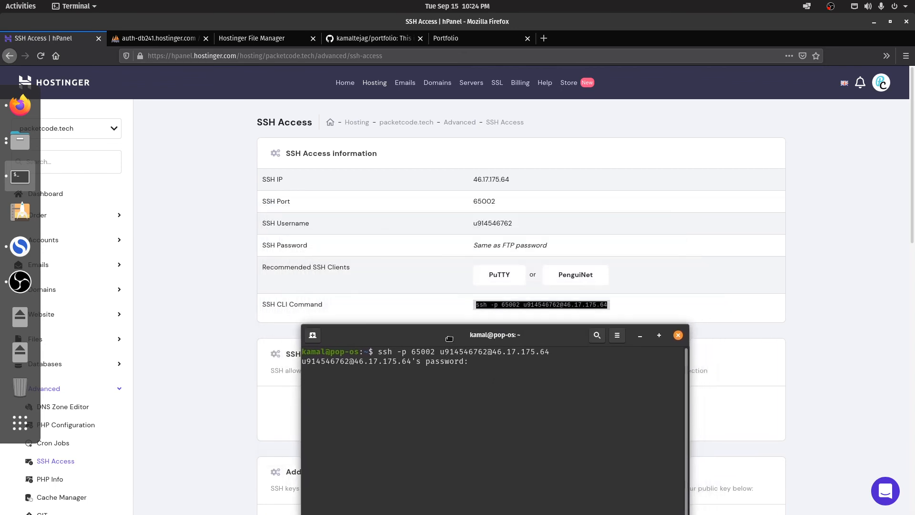
pyautogui.moveTo(471, 245); pyautogui.dragTo(547, 244)
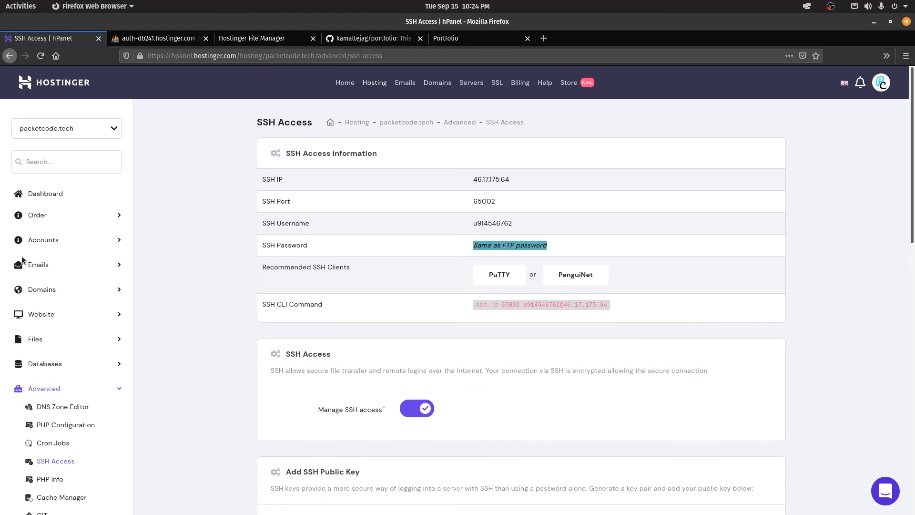
pyautogui.moveTo(5, 248)
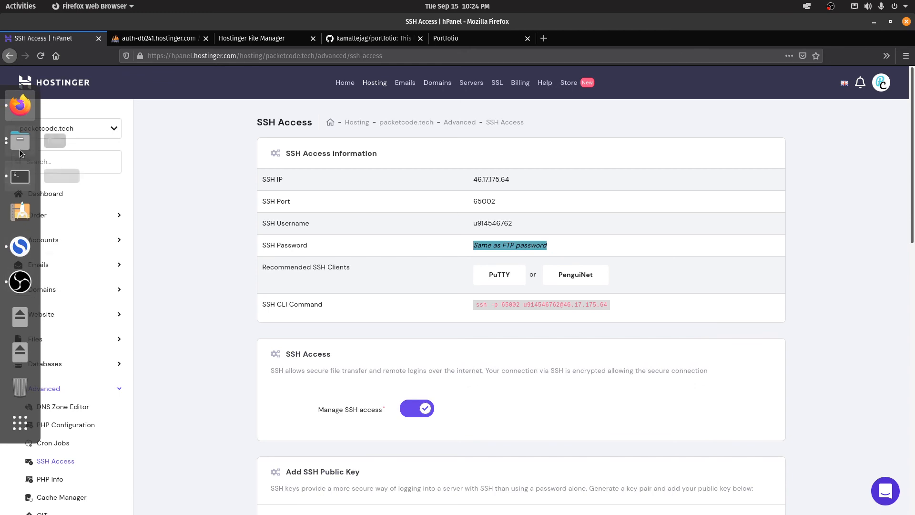
pyautogui.click(20, 177)
pyautogui.moveTo(448, 337); pyautogui.dragTo(440, 242)
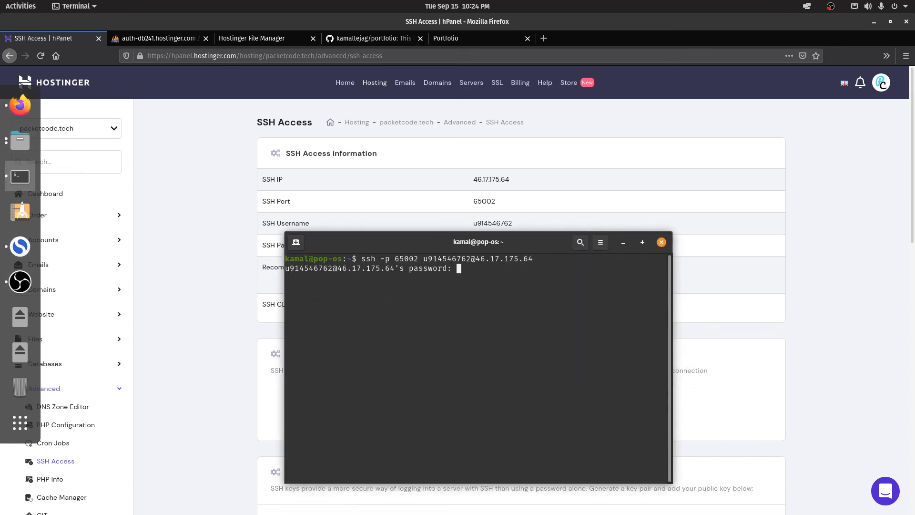
pyautogui.press('Return')
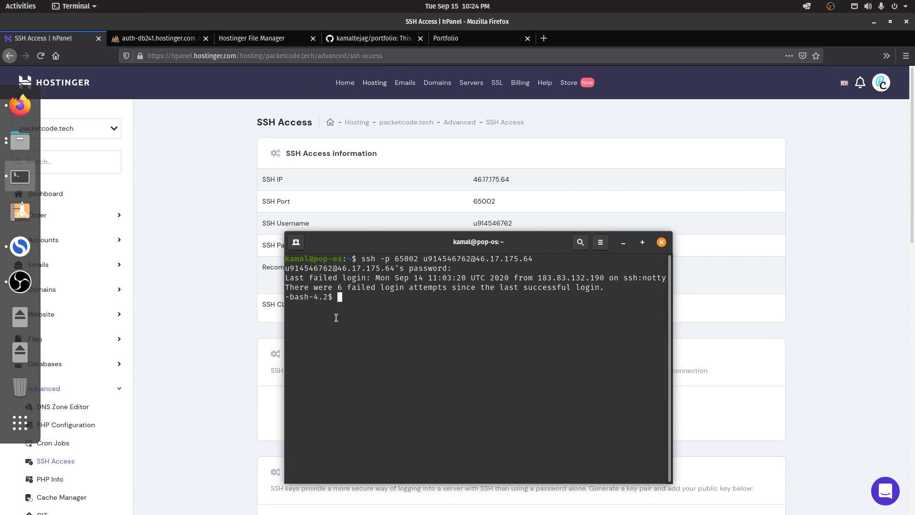
# Step: Run ls to list the remote home directory and locate public_html
pyautogui.moveTo(342, 296); pyautogui.dragTo(283, 298)
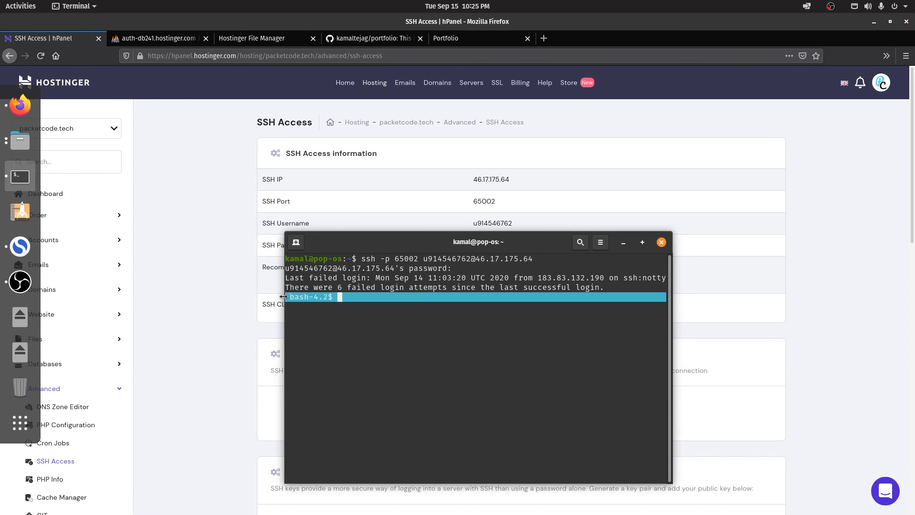
pyautogui.click(393, 335)
pyautogui.write('ls')
pyautogui.press('Return')
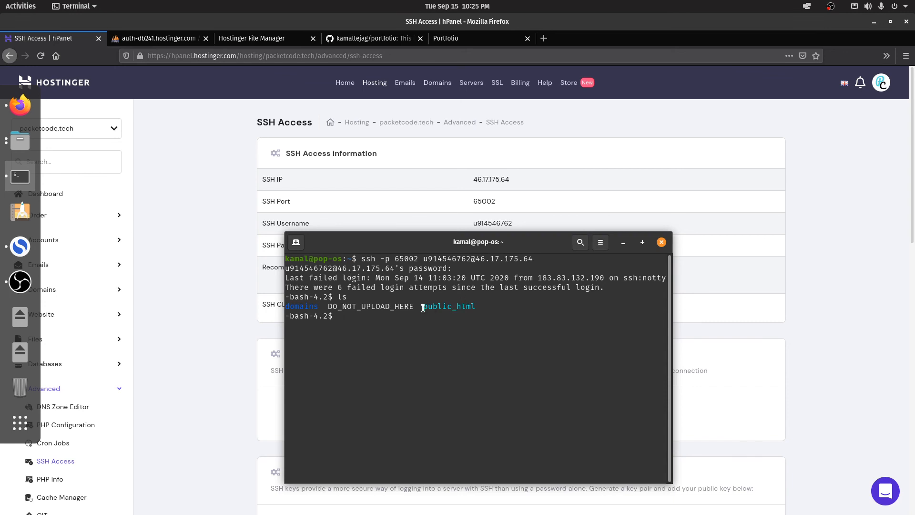
pyautogui.moveTo(422, 308); pyautogui.dragTo(479, 306)
pyautogui.click(448, 319)
# Step: Change into public_html and list its files: images, index.html, main.js, style.css
pyautogui.write('cd publi')
pyautogui.press('Tab')
pyautogui.press('Return')
pyautogui.write('ls')
pyautogui.press('Return')
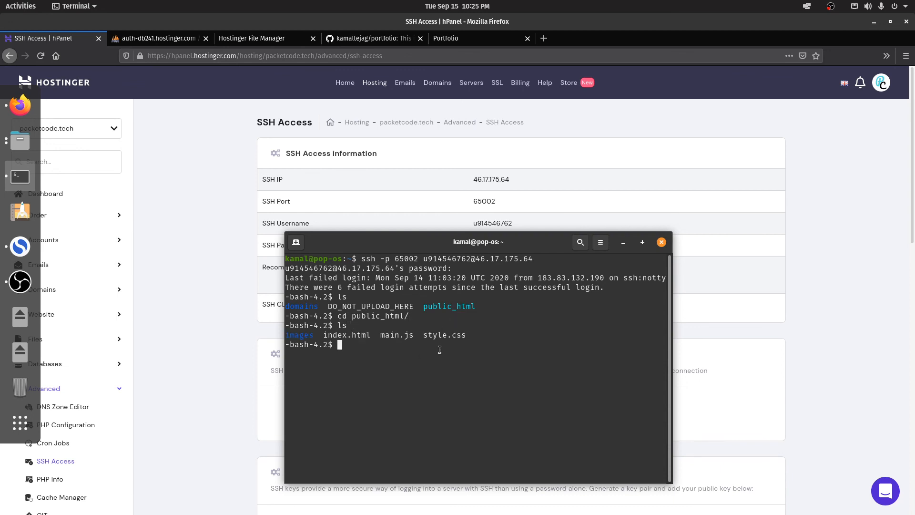
pyautogui.moveTo(470, 336); pyautogui.dragTo(278, 335)
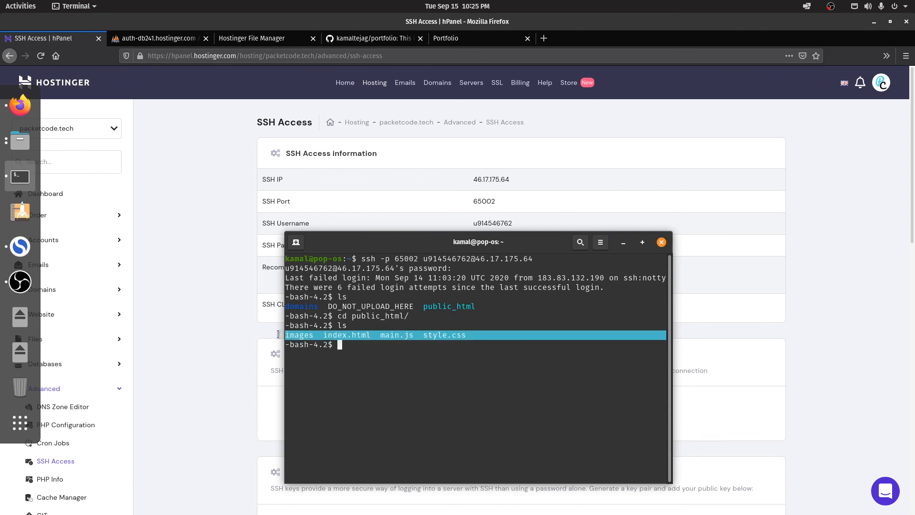
pyautogui.click(354, 347)
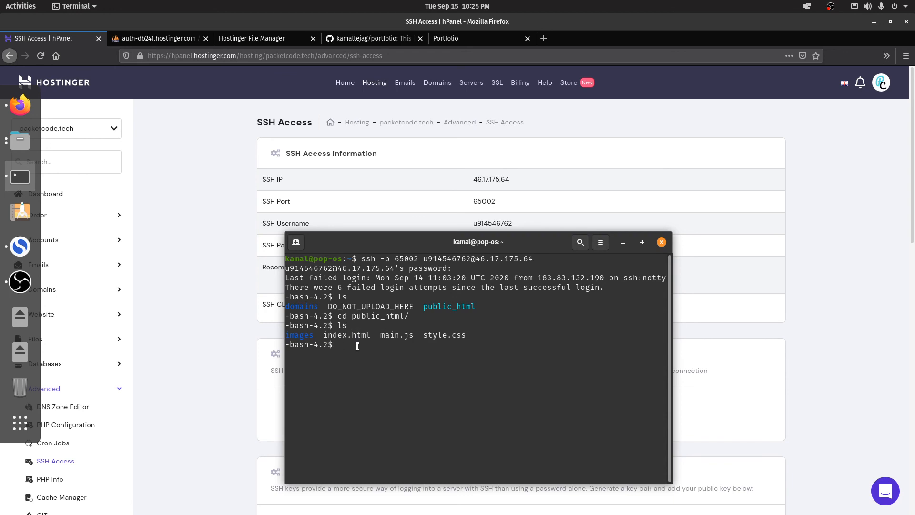